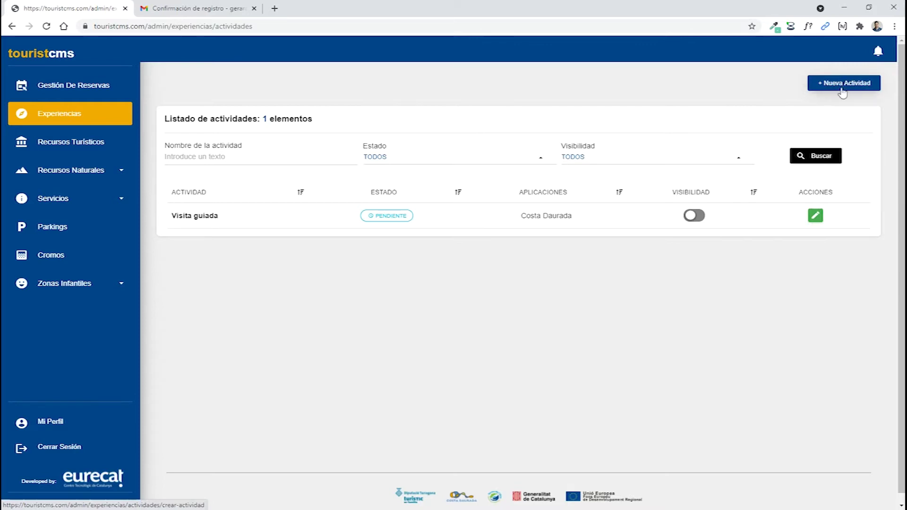
# - Open the Visita guiada activity for editing and review its category, subcategory, teaching languages and translations area
pyautogui.click(196, 216)
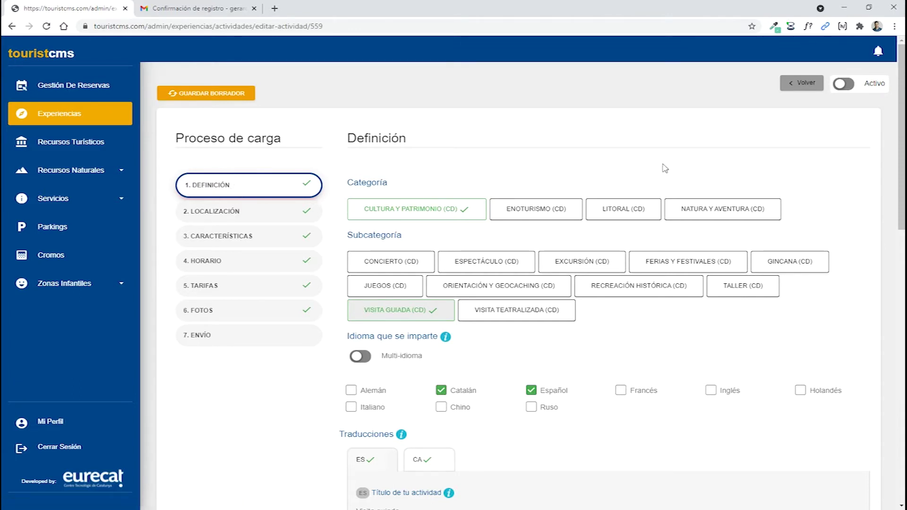
pyautogui.scroll(-1, 665, 168)
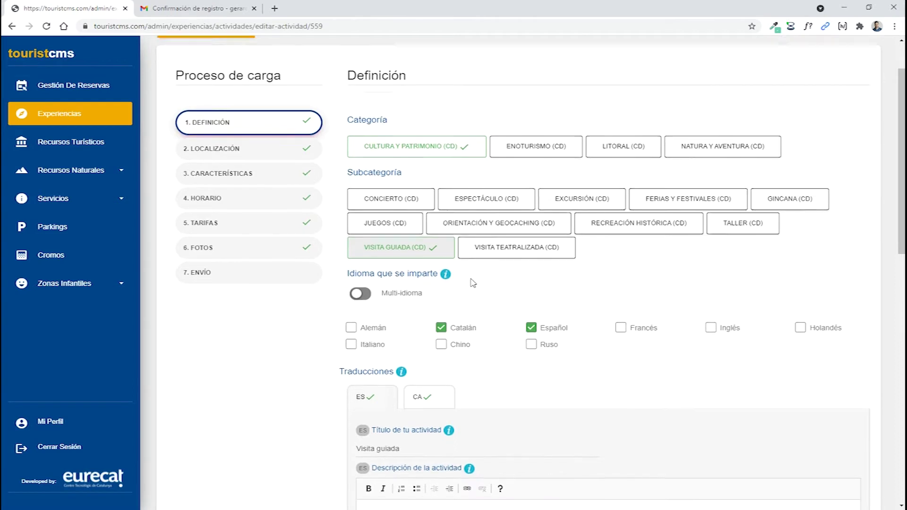
pyautogui.scroll(-2, 472, 281)
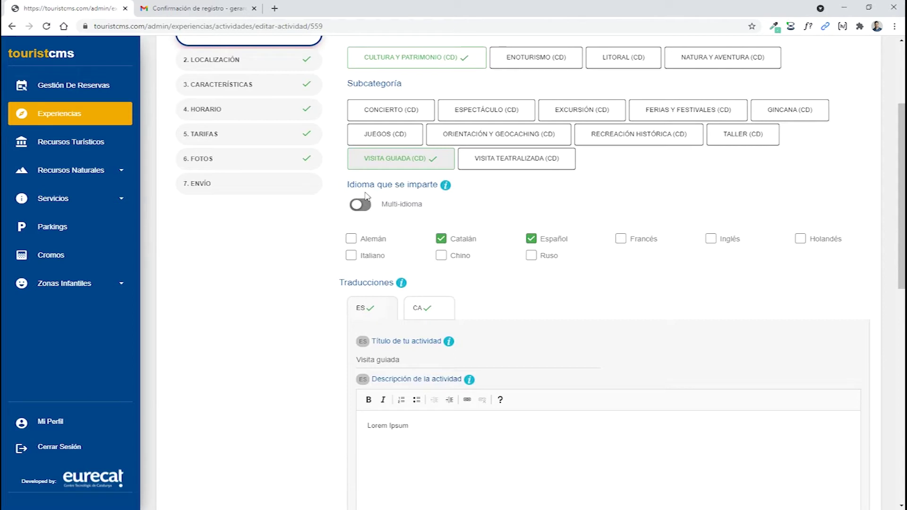
pyautogui.scroll(-1, 418, 221)
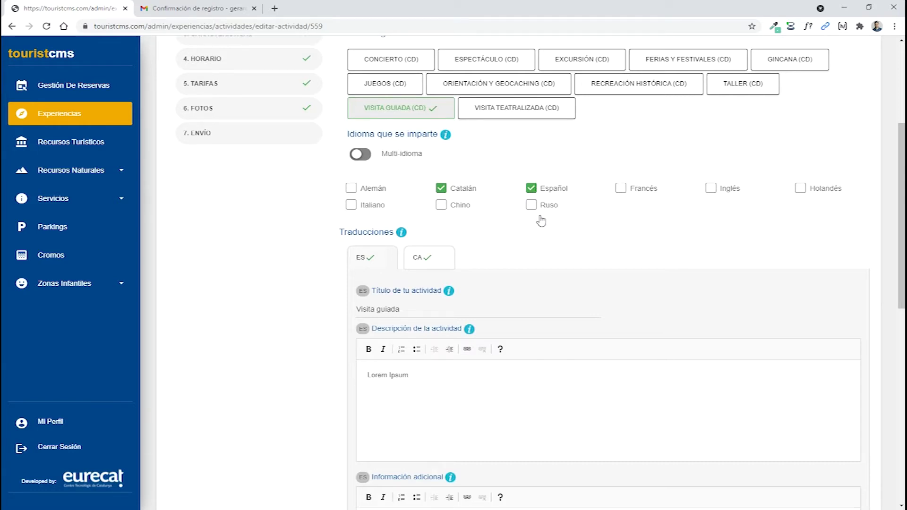
pyautogui.scroll(1, 542, 220)
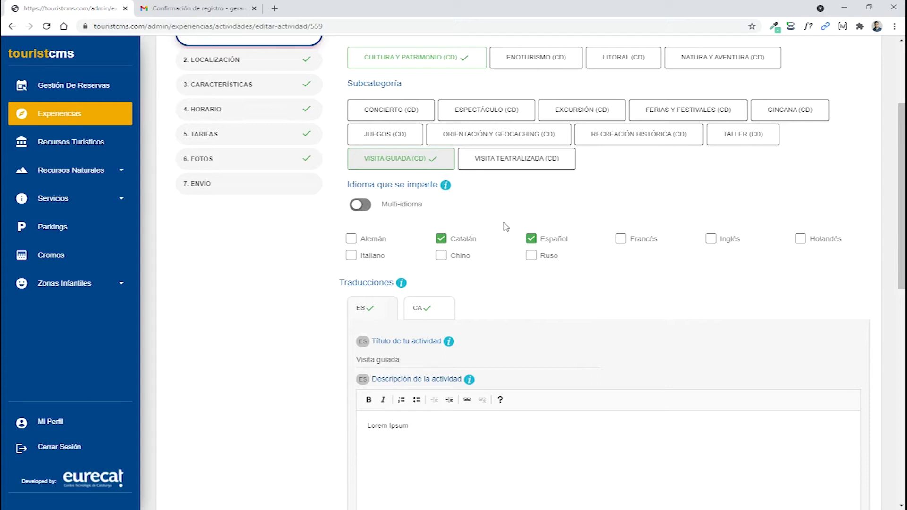
pyautogui.scroll(-1, 505, 226)
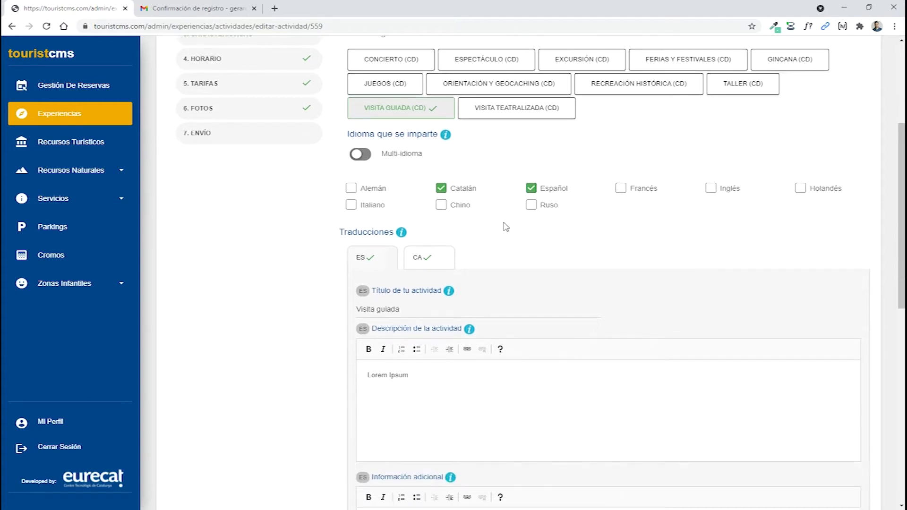
pyautogui.scroll(1, 501, 221)
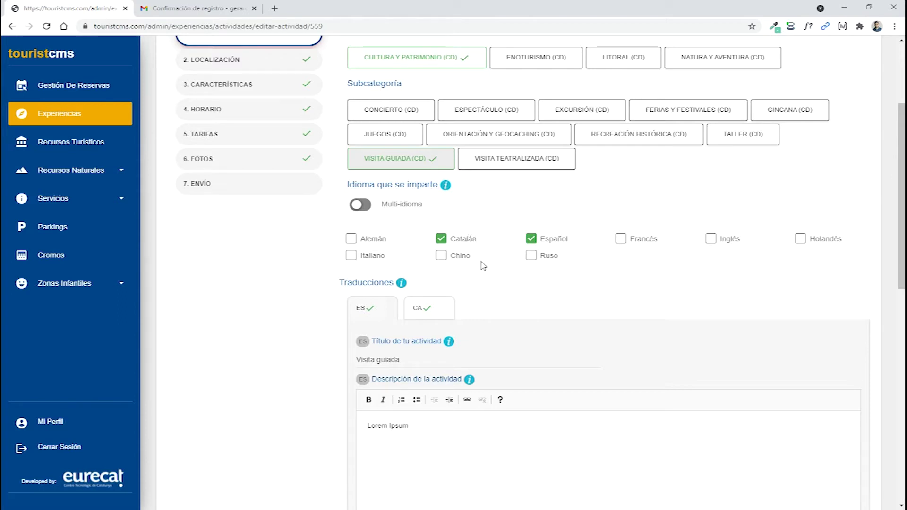
pyautogui.scroll(-1, 572, 271)
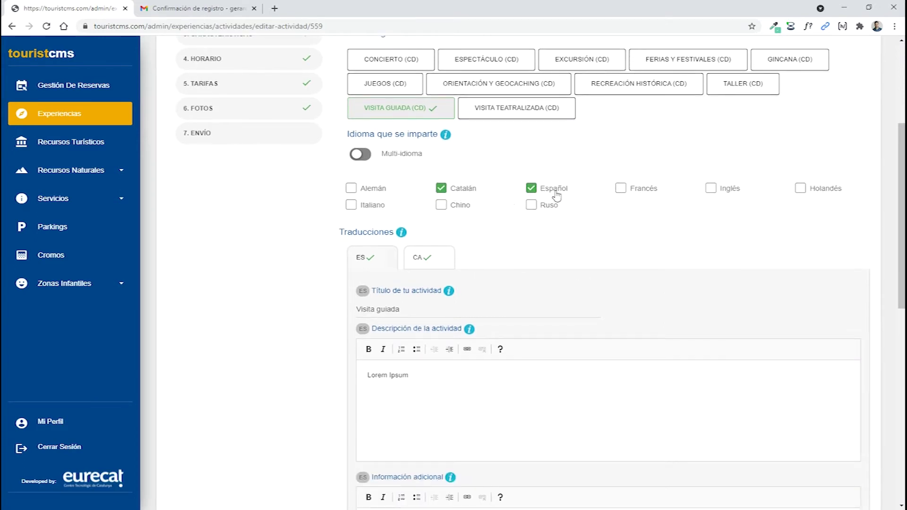
pyautogui.scroll(-1, 489, 223)
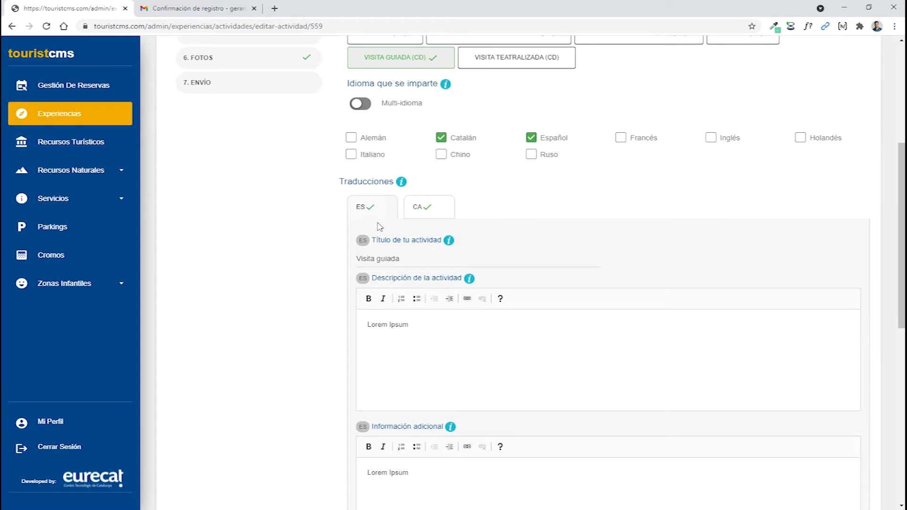
# - Try adding Francés and Inglés to the activity's teaching languages, and clear both selections again
pyautogui.click(621, 139)
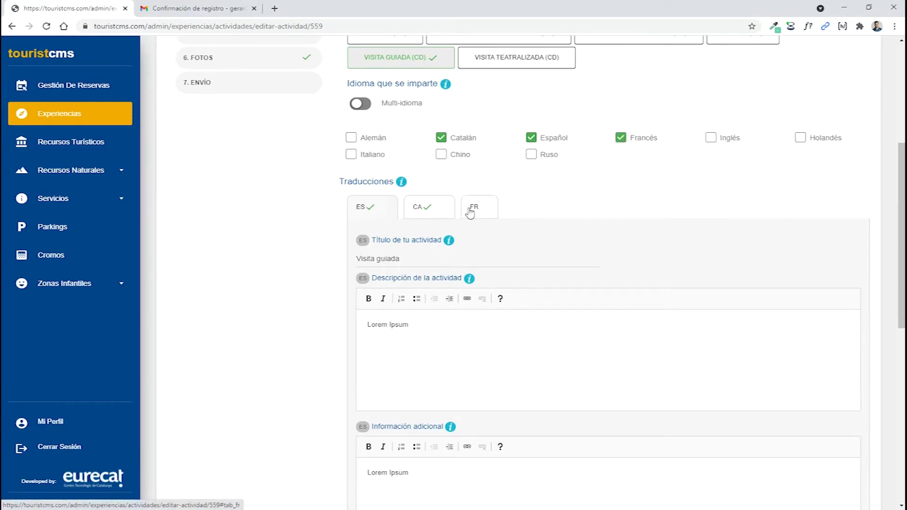
pyautogui.click(711, 139)
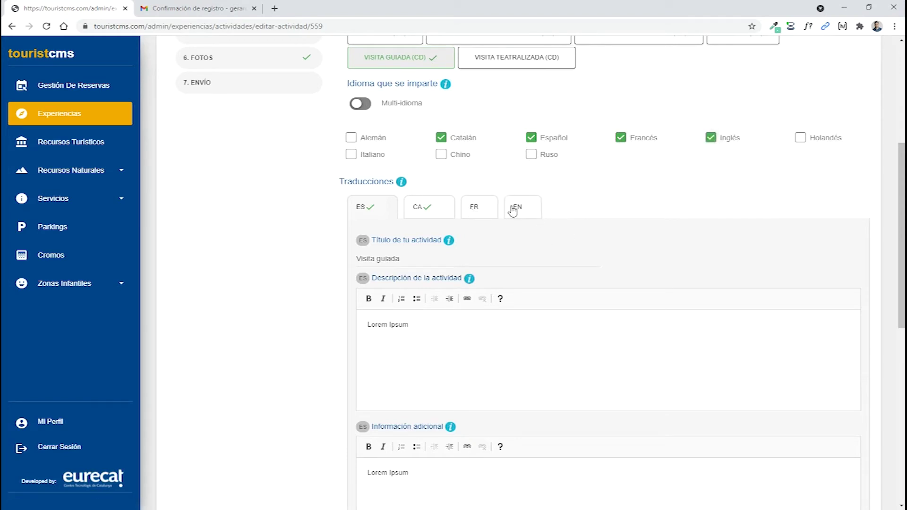
pyautogui.click(621, 138)
pyautogui.click(711, 138)
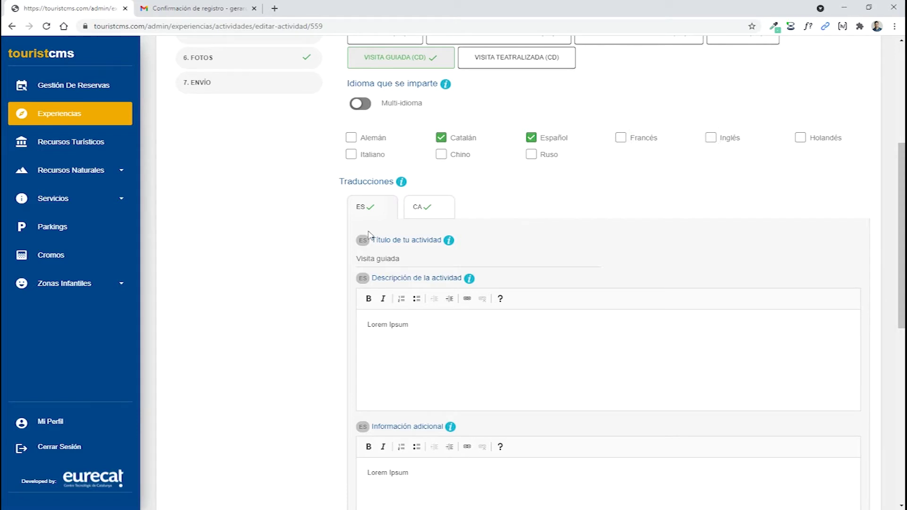
# - Review the Spanish and Catalan texts, the hint for the activity description, and the contact details of the definition section
pyautogui.scroll(-1, 358, 231)
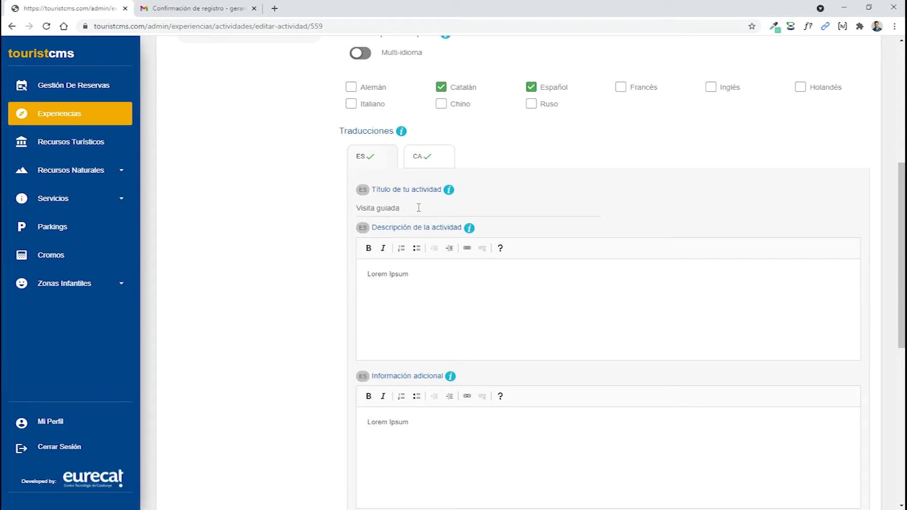
pyautogui.scroll(-2, 471, 241)
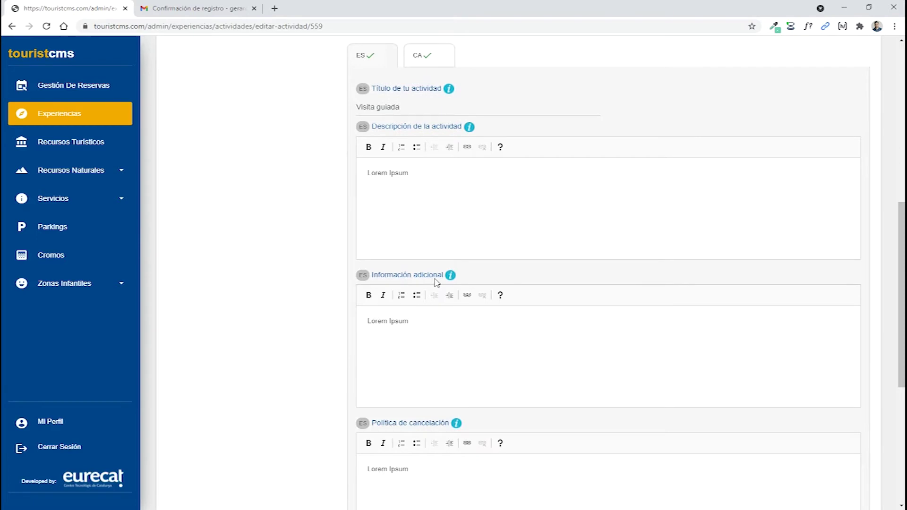
pyautogui.scroll(-3, 434, 279)
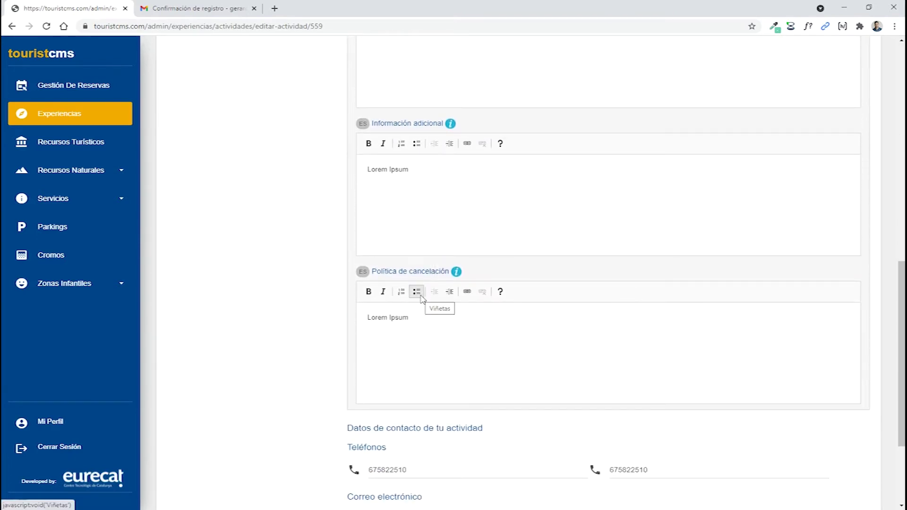
pyautogui.scroll(5, 423, 293)
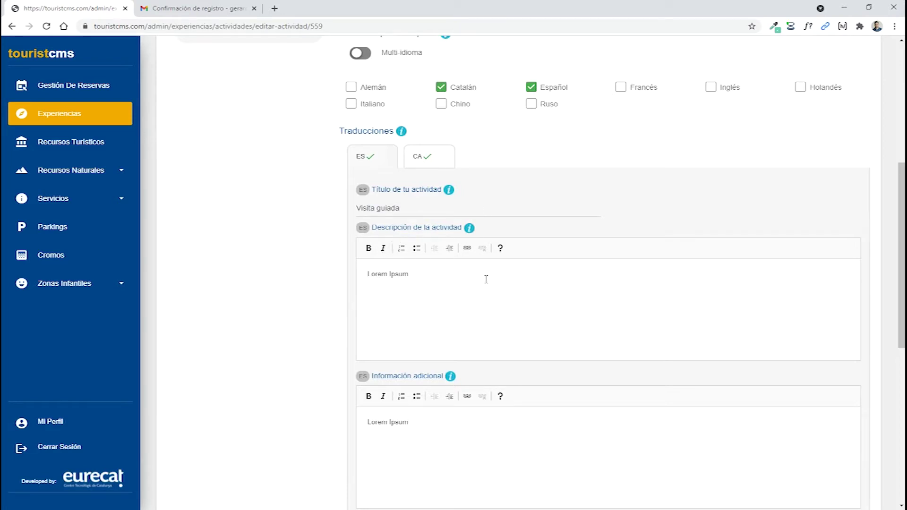
pyautogui.click(438, 167)
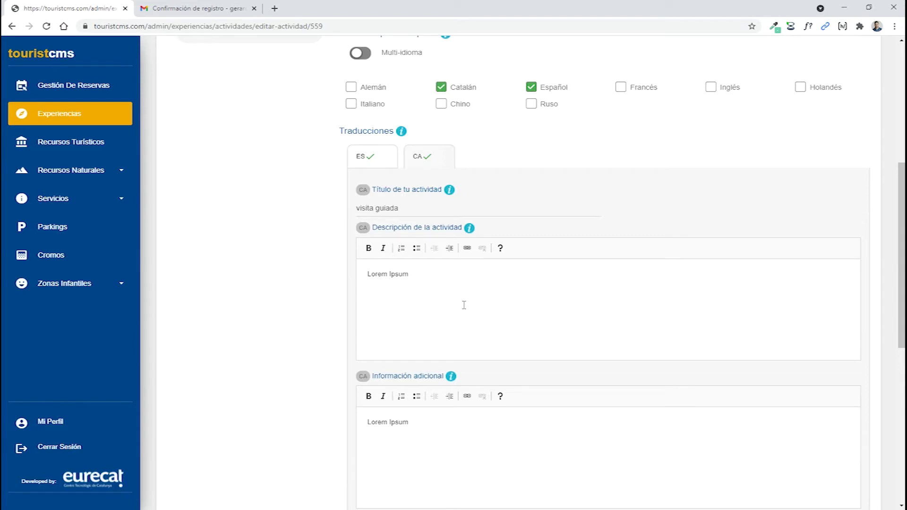
pyautogui.scroll(1, 463, 302)
pyautogui.moveTo(469, 280)
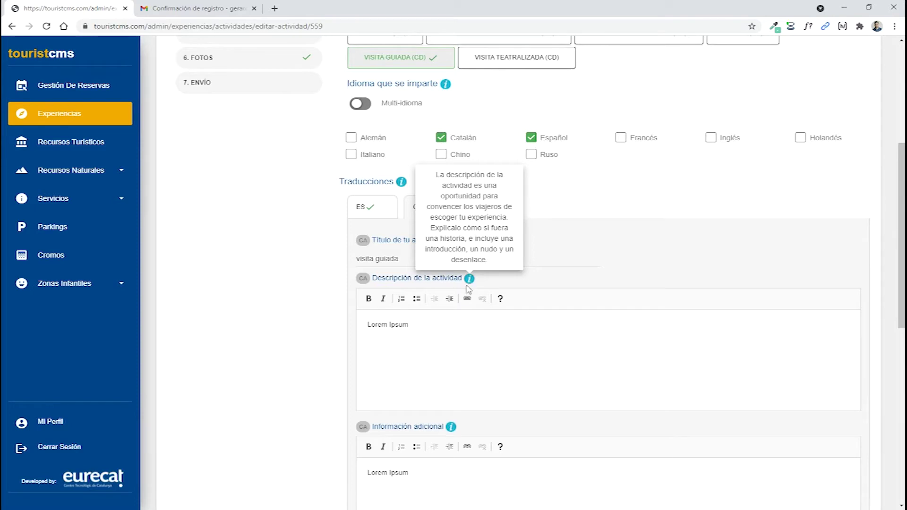
pyautogui.scroll(-4, 314, 339)
pyautogui.scroll(-6, 316, 340)
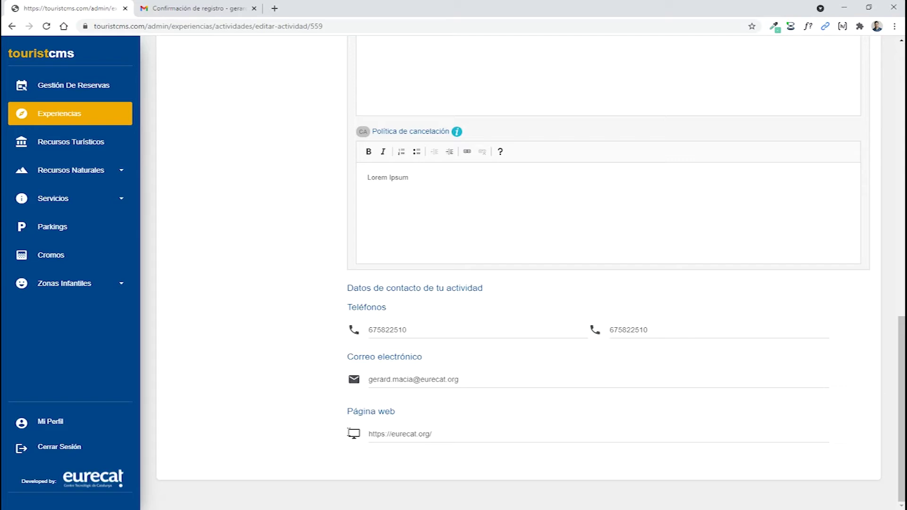
pyautogui.scroll(13, 310, 378)
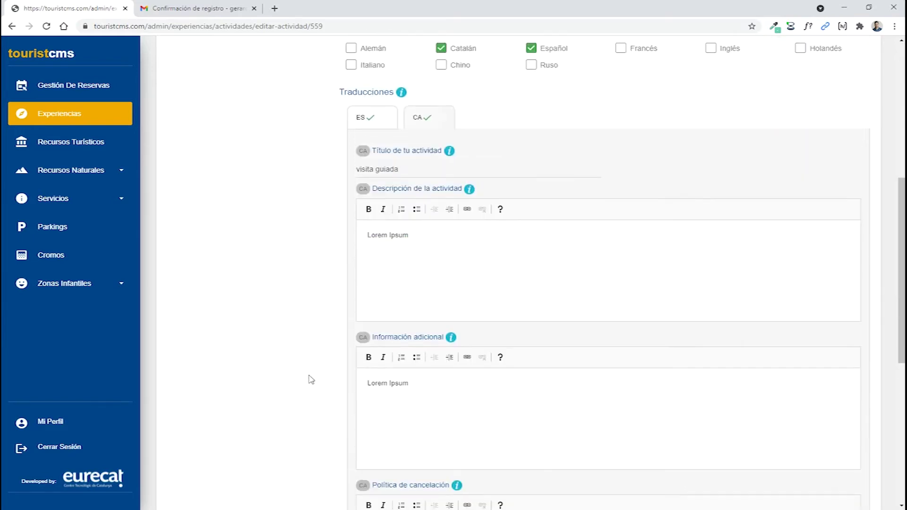
pyautogui.scroll(2, 310, 378)
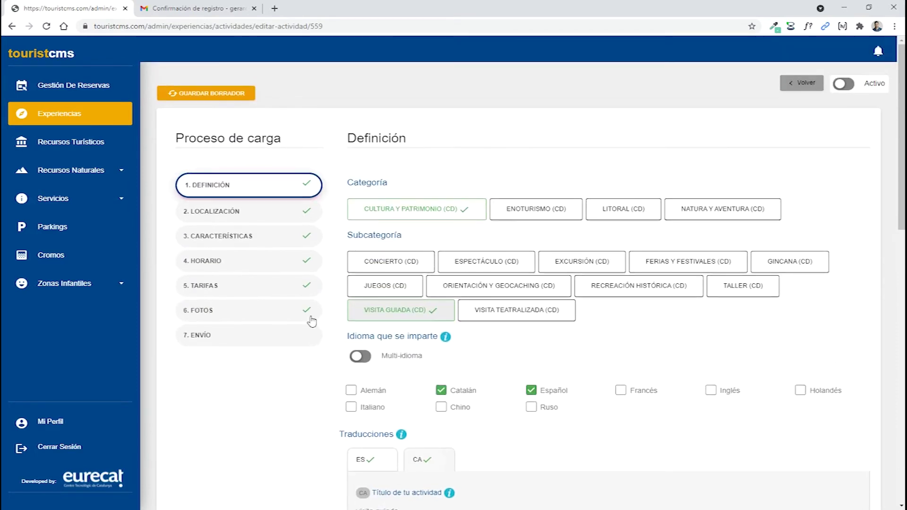
# - Open the activity's Localización section and select Cambrils as the town
pyautogui.click(226, 214)
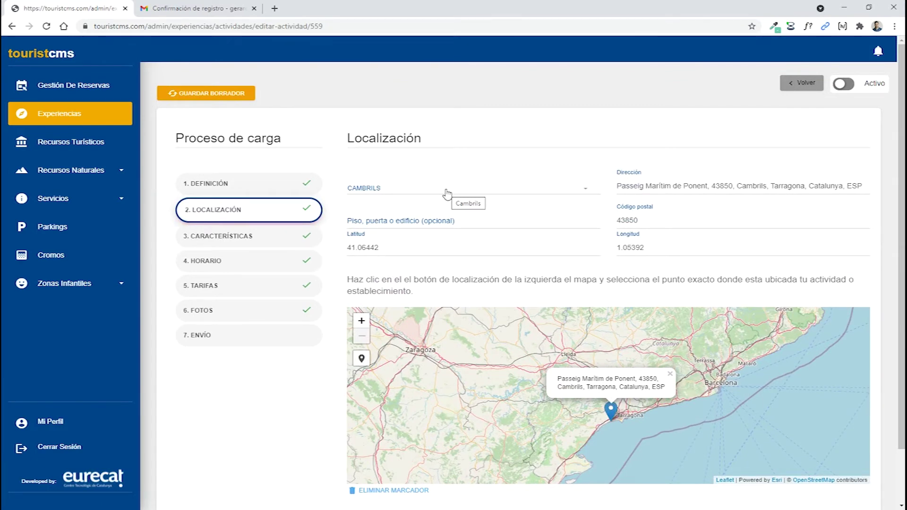
pyautogui.click(447, 191)
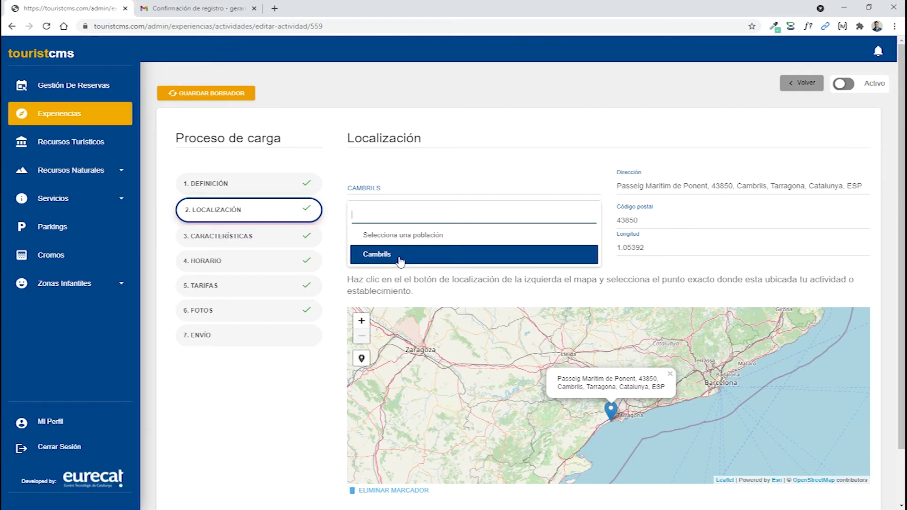
pyautogui.click(478, 259)
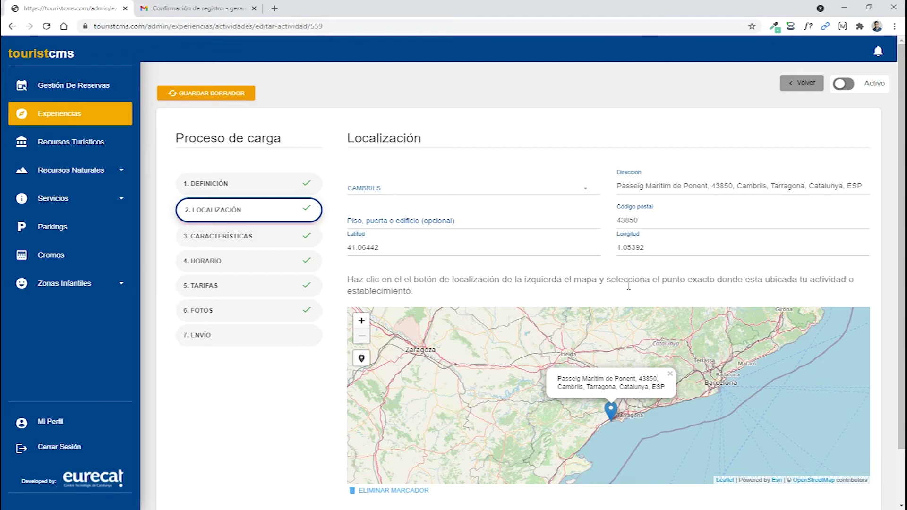
# - Move the activity's map marker within Cambrils to about latitude 41.0668 and longitude 1.0692
pyautogui.scroll(-1, 338, 383)
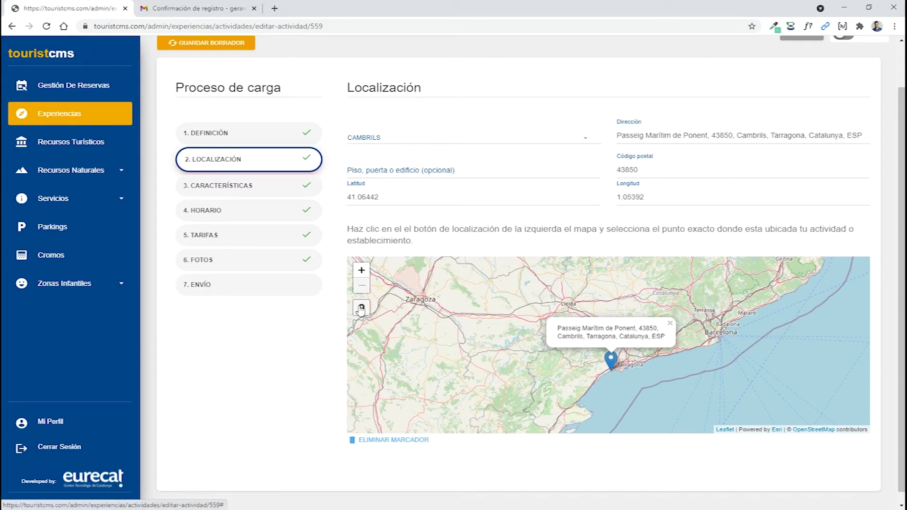
pyautogui.moveTo(613, 367)
pyautogui.mouseDown()
pyautogui.moveTo(629, 352)
pyautogui.moveTo(631, 325)
pyautogui.moveTo(560, 295)
pyautogui.moveTo(536, 323)
pyautogui.moveTo(546, 364)
pyautogui.moveTo(607, 366)
pyautogui.moveTo(614, 353)
pyautogui.mouseUp()
pyautogui.scroll(2, 581, 367)
pyautogui.scroll(3, 633, 331)
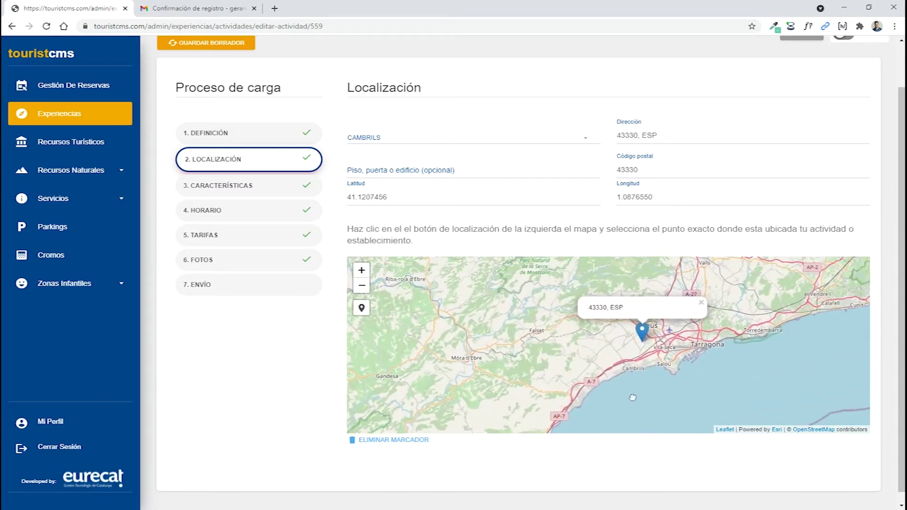
pyautogui.moveTo(620, 270); pyautogui.dragTo(586, 371)
pyautogui.scroll(-3, 591, 371)
pyautogui.scroll(5, 592, 370)
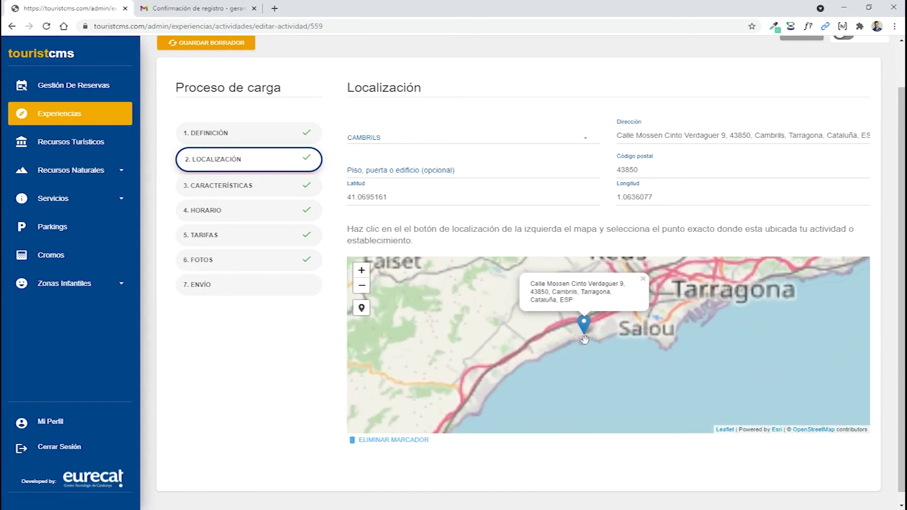
pyautogui.click(571, 263)
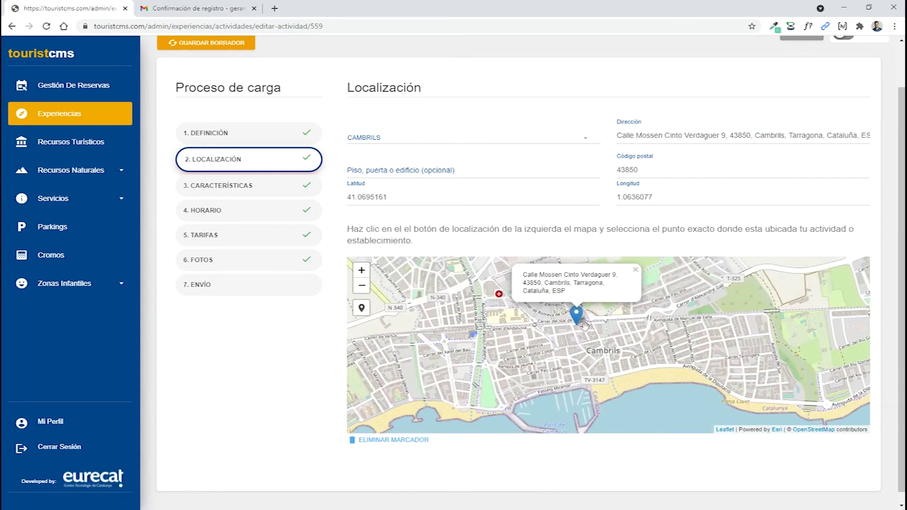
pyautogui.moveTo(577, 317)
pyautogui.mouseDown()
pyautogui.moveTo(611, 323)
pyautogui.moveTo(646, 343)
pyautogui.moveTo(649, 359)
pyautogui.mouseUp()
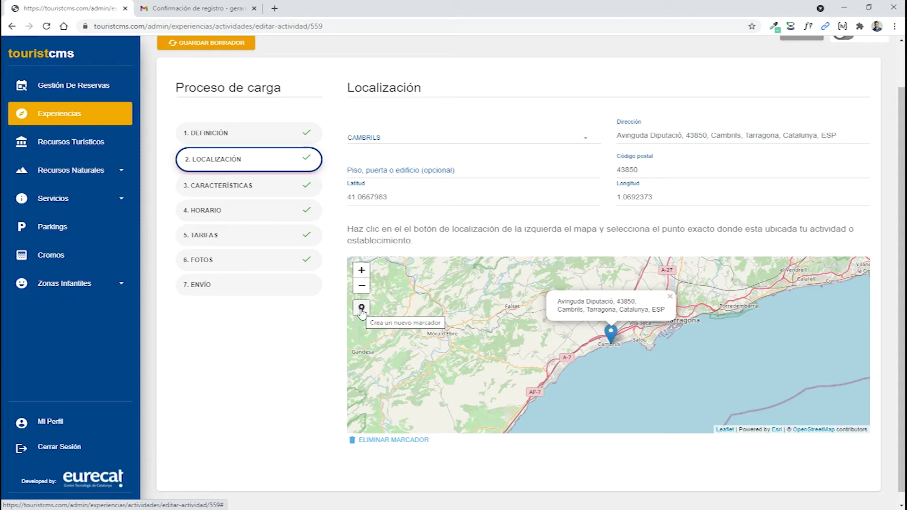
pyautogui.scroll(1, 611, 338)
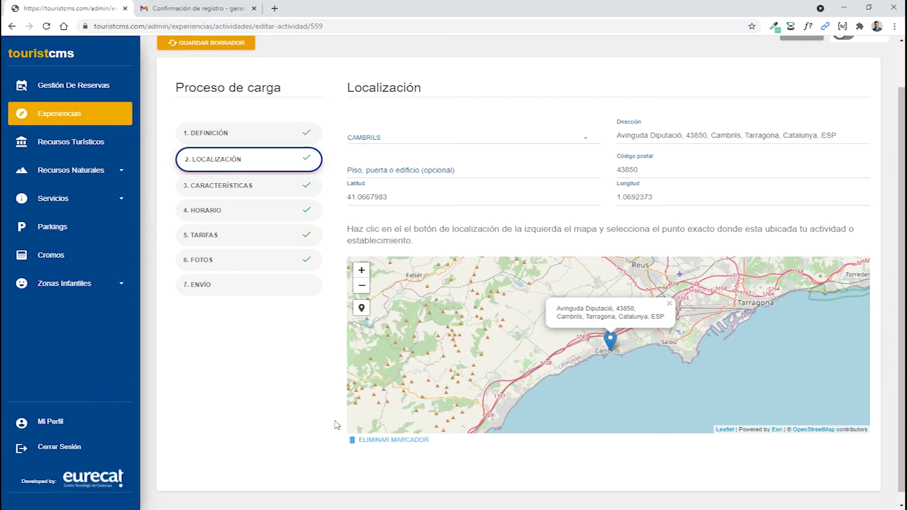
# - In the Características section, try booking by messaging and by own website, and enable Reserva online a través de nuestro gestor
pyautogui.click(233, 188)
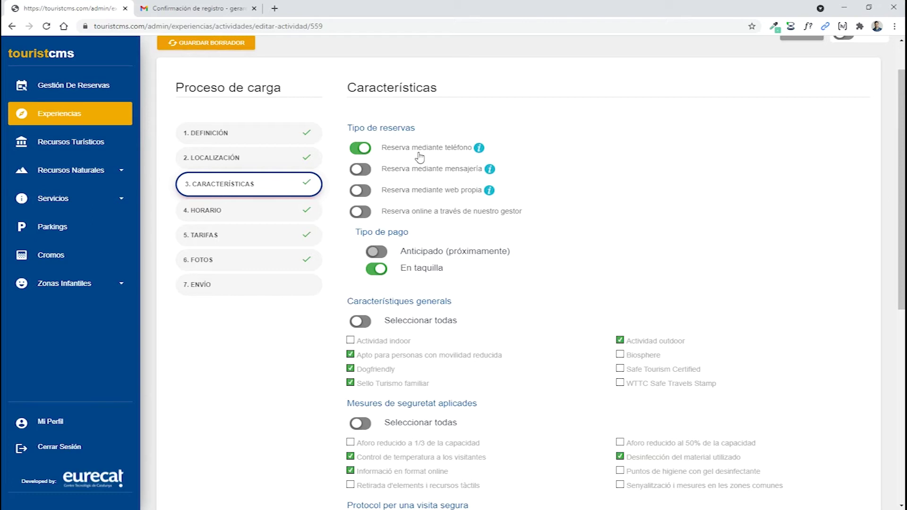
pyautogui.click(360, 171)
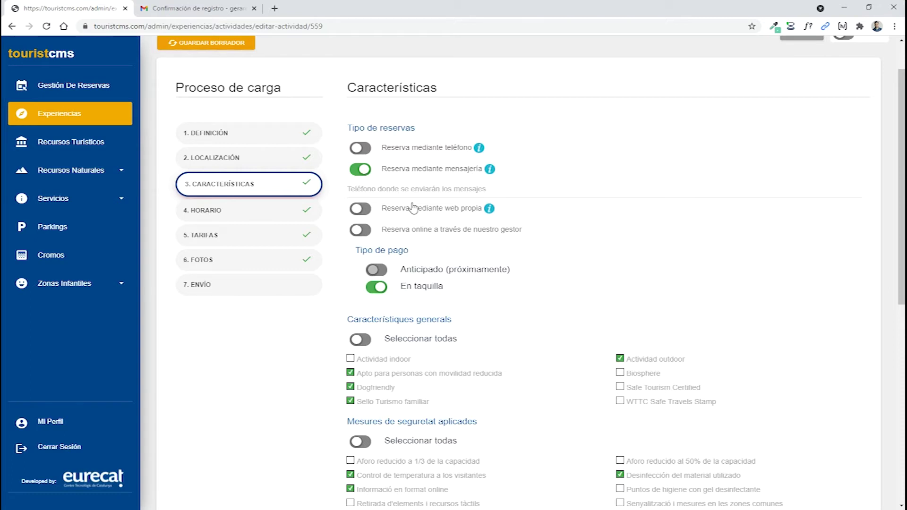
pyautogui.click(359, 210)
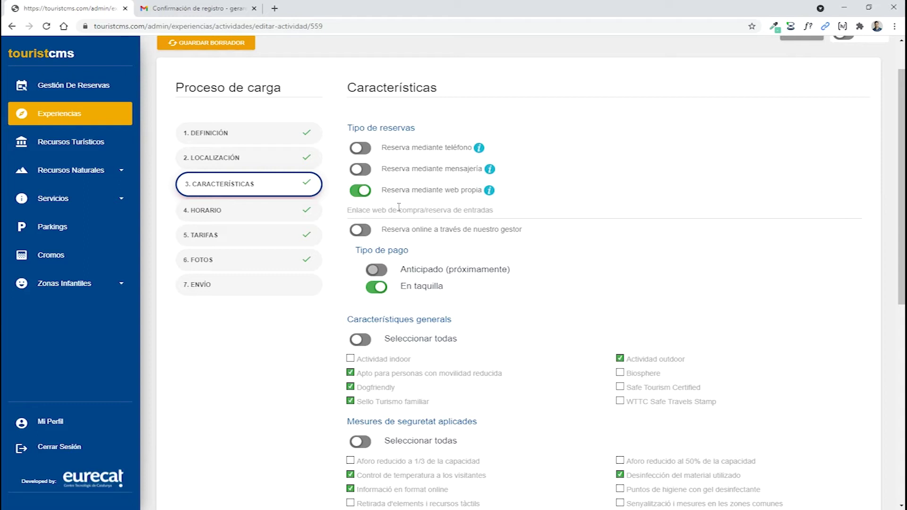
pyautogui.scroll(-1, 399, 207)
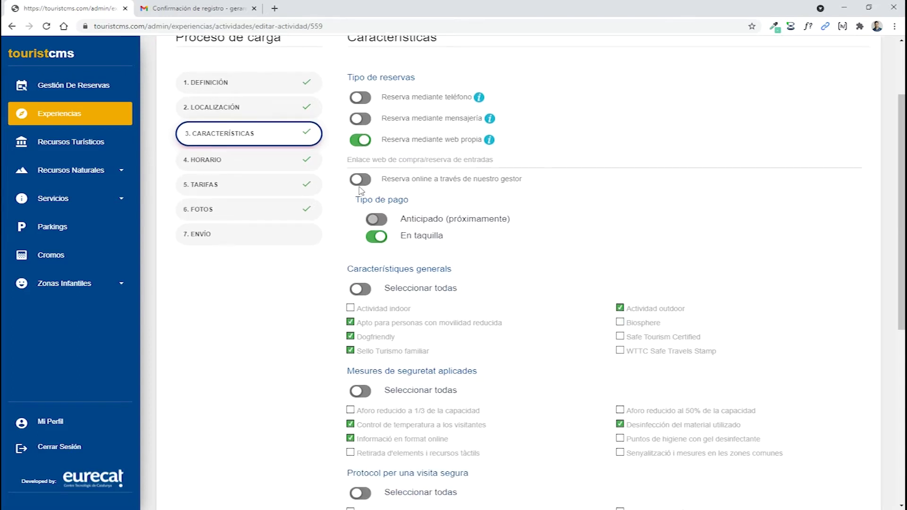
pyautogui.click(359, 182)
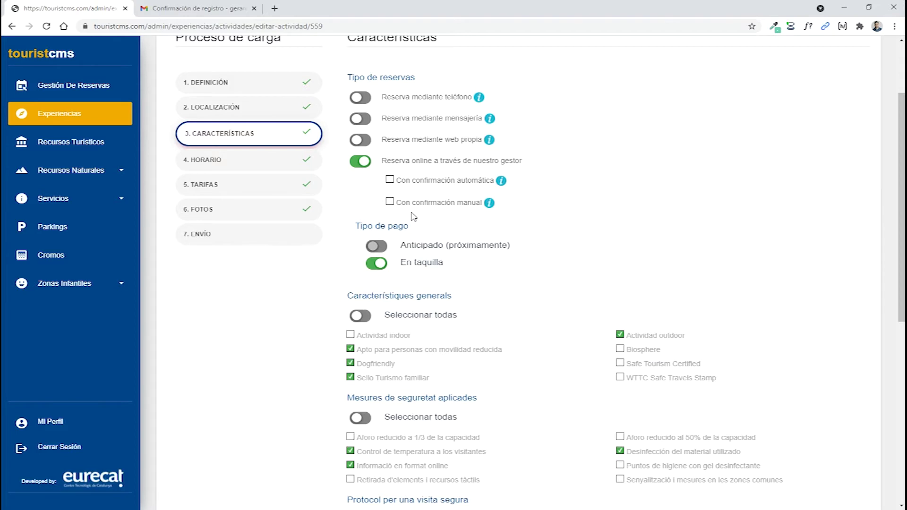
# - Review the online booking confirmation and payment options, general characteristics, safety measures, safe-visit protocol and recommended children's ages
pyautogui.scroll(2, 414, 216)
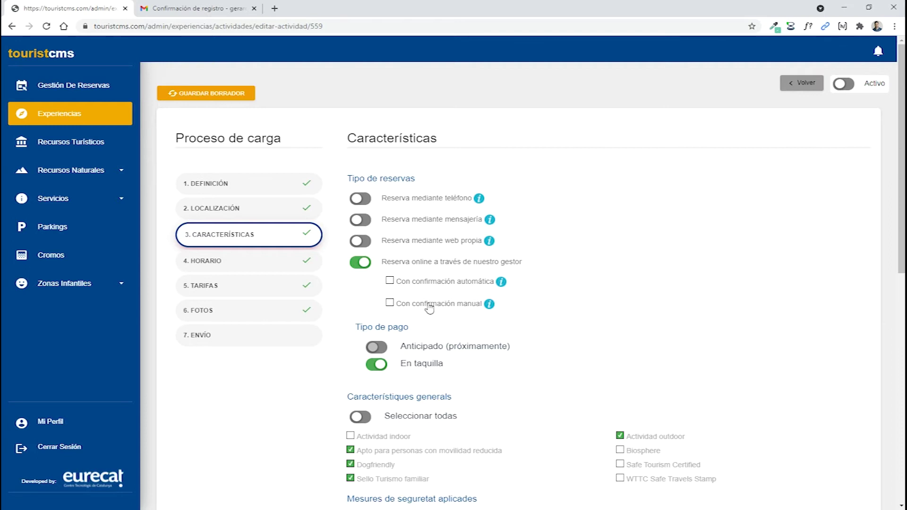
pyautogui.scroll(-2, 429, 307)
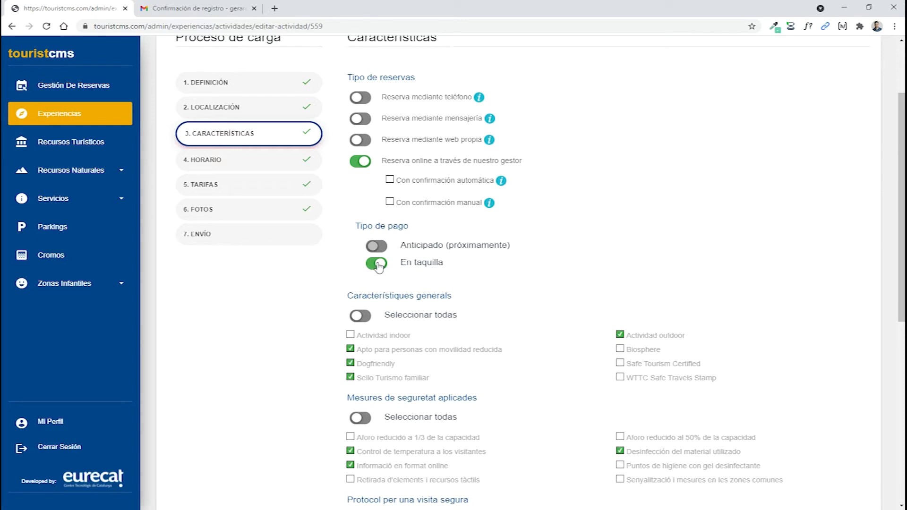
pyautogui.scroll(-4, 378, 266)
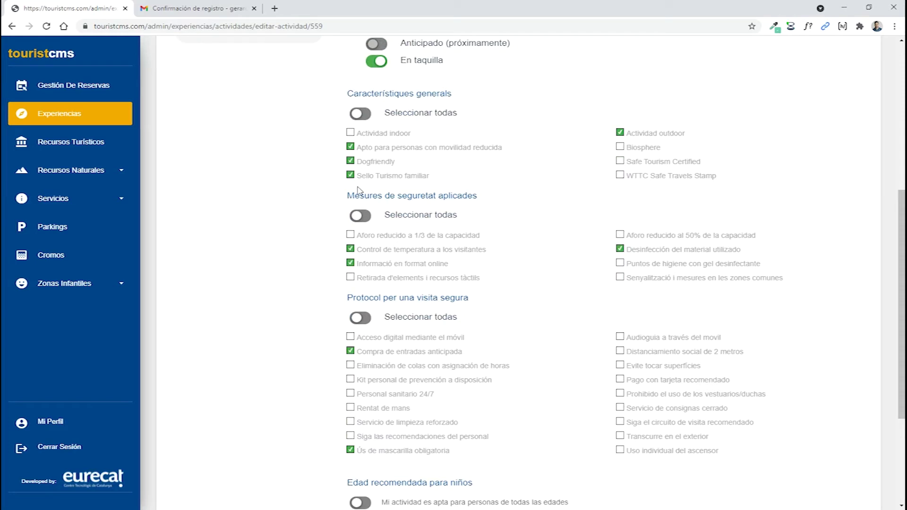
pyautogui.scroll(1, 284, 211)
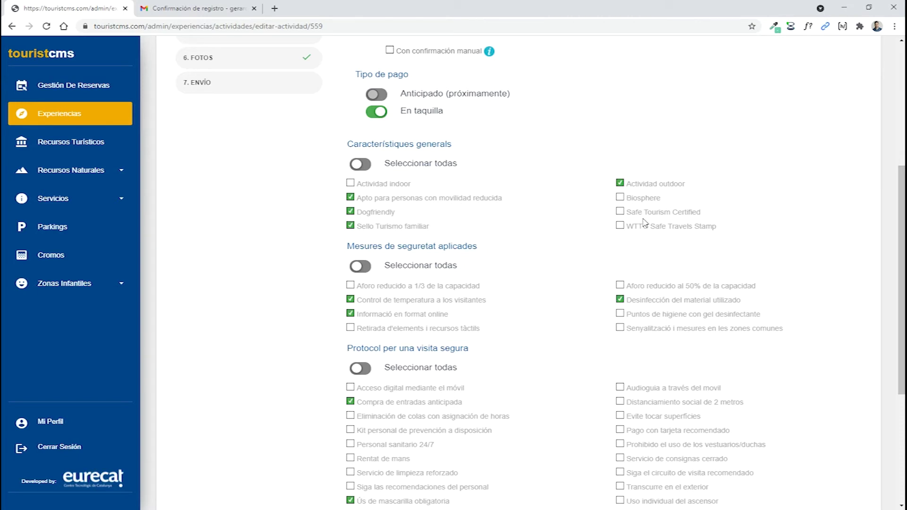
pyautogui.scroll(-2, 402, 216)
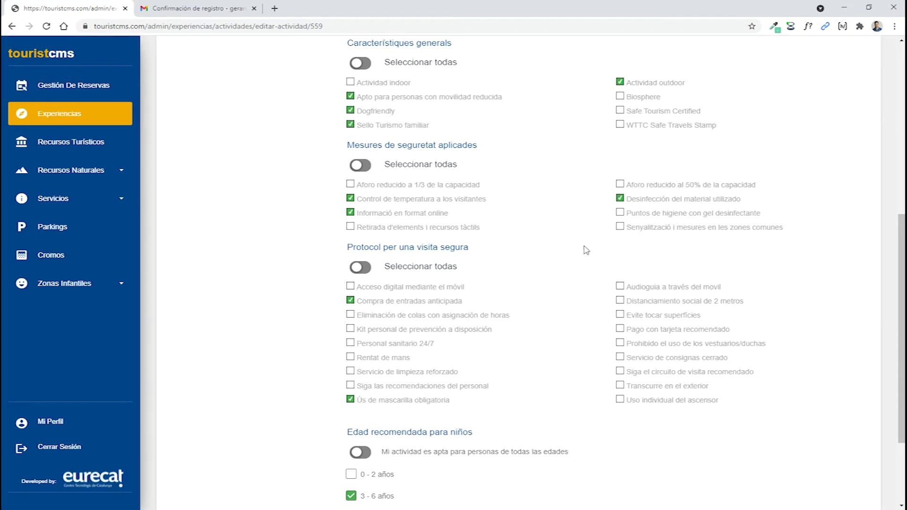
pyautogui.scroll(-1, 565, 251)
pyautogui.scroll(-1, 539, 268)
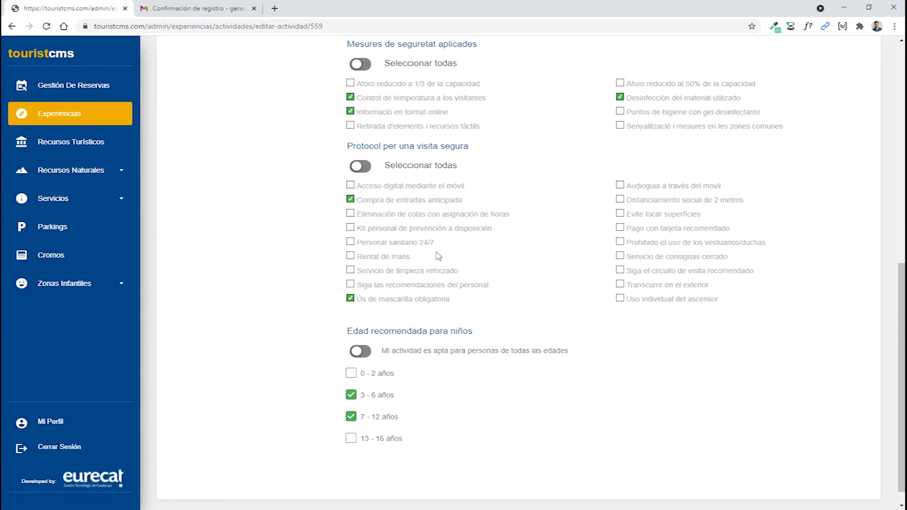
pyautogui.scroll(-1, 437, 258)
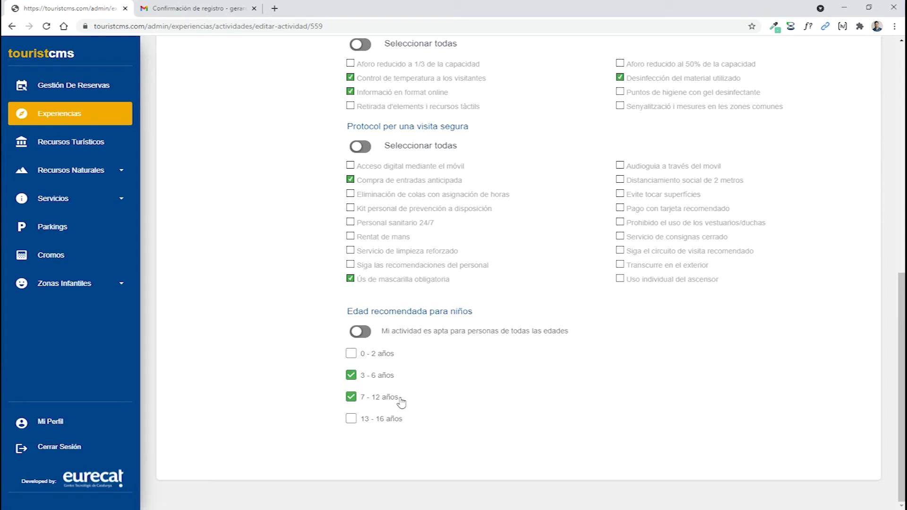
# - Change the individual recommended age ranges and enable Mi actividad es apta para personas de todas las edades
pyautogui.click(352, 397)
pyautogui.click(352, 354)
pyautogui.click(352, 351)
pyautogui.click(361, 332)
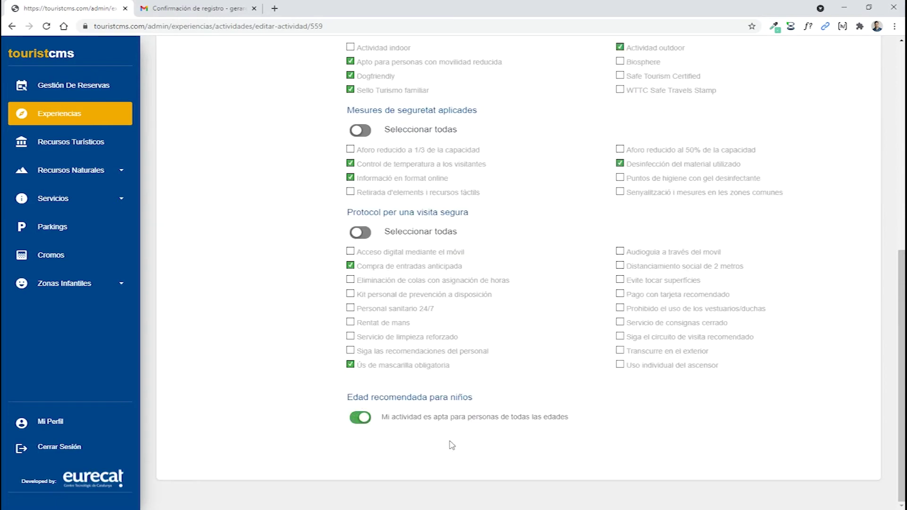
# - Turn off the all-ages option and select the 3 - 6 años and 7 - 12 años ranges
pyautogui.click(366, 425)
pyautogui.scroll(-1, 357, 411)
pyautogui.click(351, 410)
pyautogui.click(351, 432)
# - Go to the activity's Horario section and open the Horari d'estiu period for editing
pyautogui.scroll(3, 373, 421)
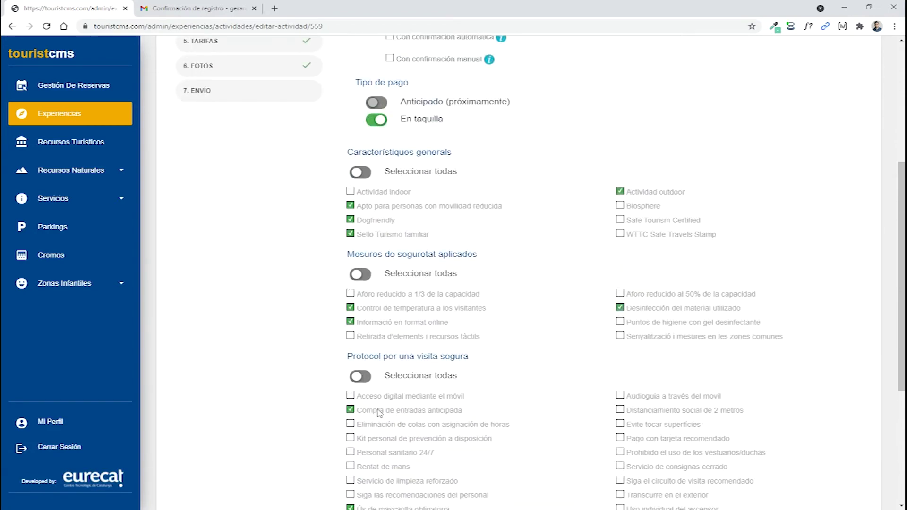
pyautogui.scroll(5, 378, 412)
pyautogui.click(230, 260)
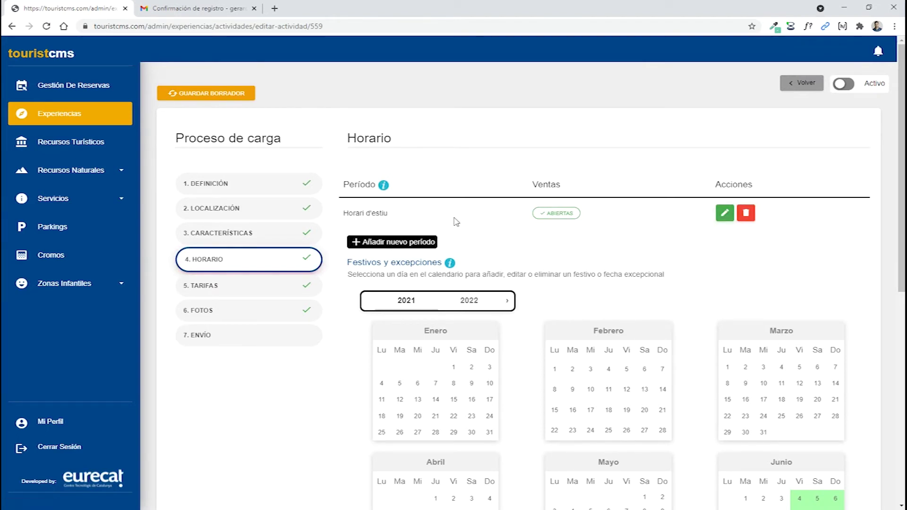
pyautogui.click(725, 215)
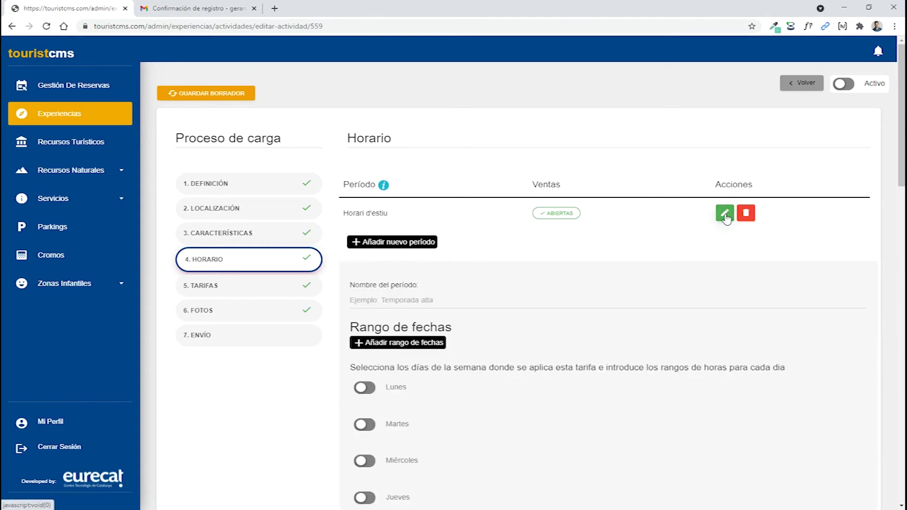
pyautogui.scroll(-2, 586, 278)
pyautogui.scroll(1, 573, 279)
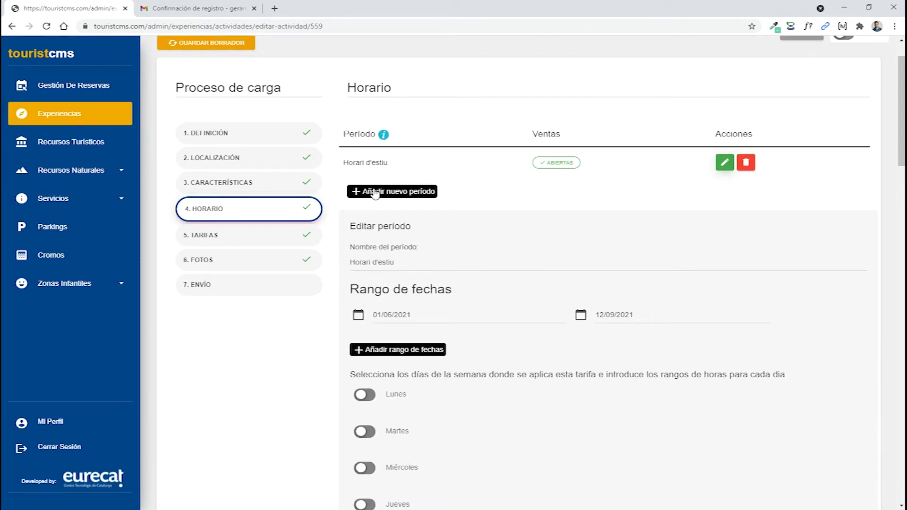
# - Set the period's start date to 01/06/2021 and check the calendar of its end date
pyautogui.scroll(-1, 460, 286)
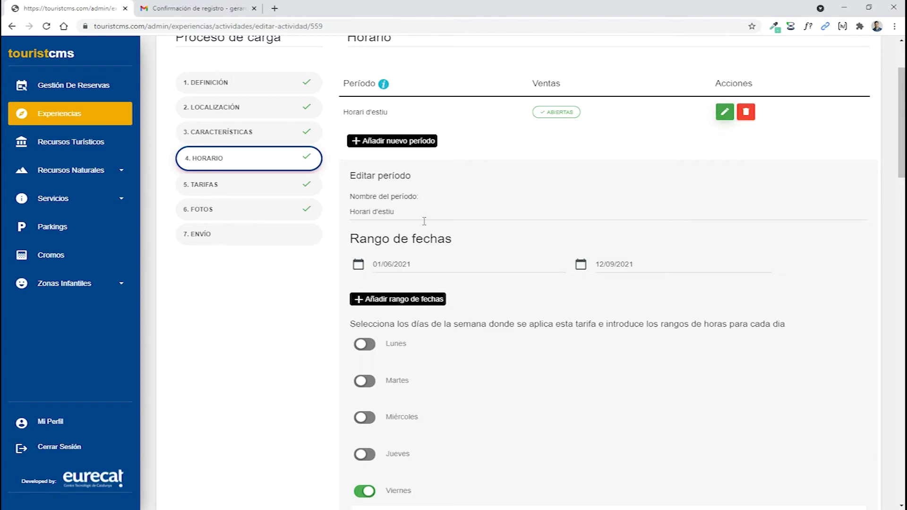
pyautogui.scroll(-1, 416, 213)
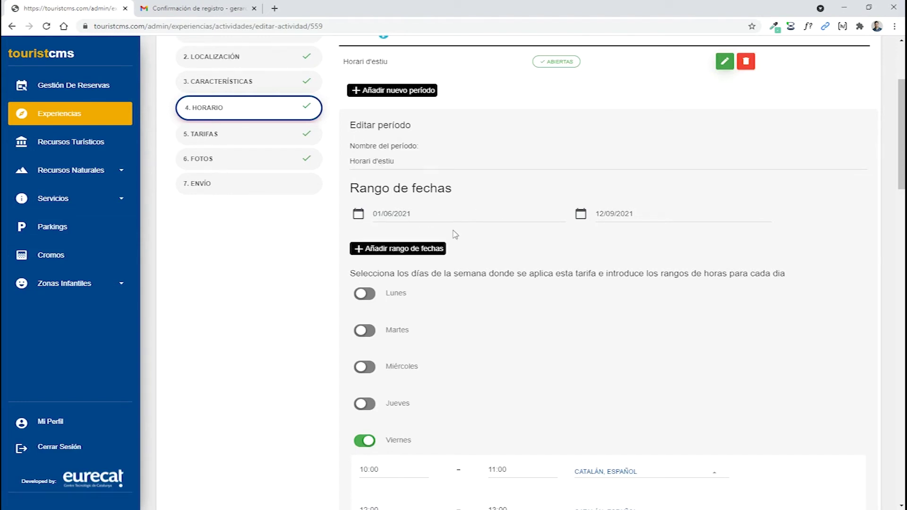
pyautogui.click(437, 218)
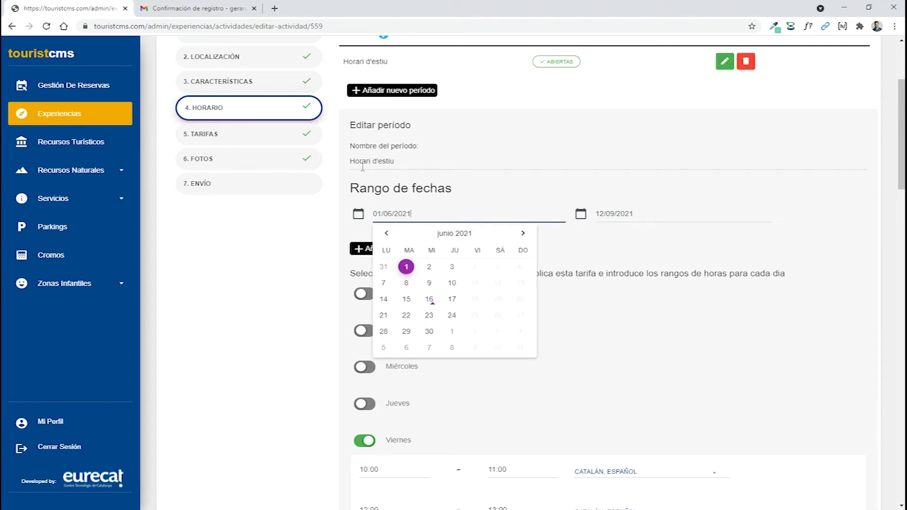
pyautogui.click(407, 269)
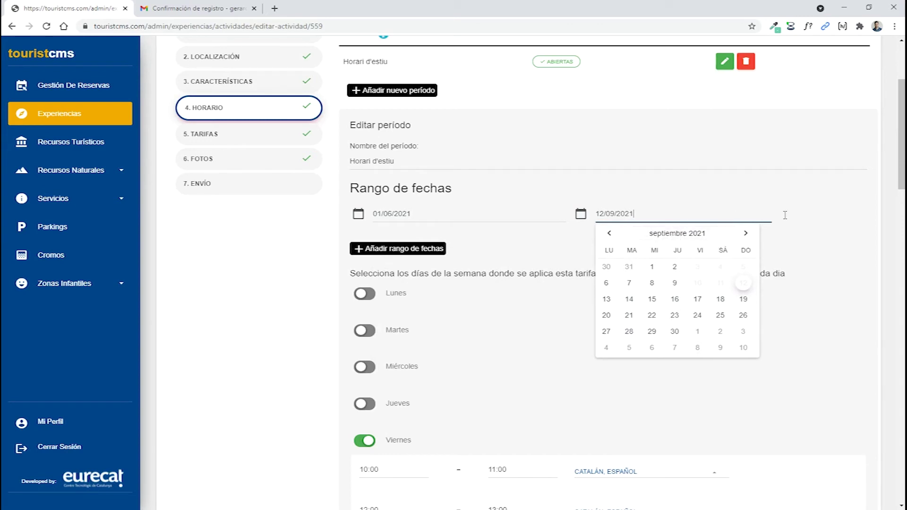
pyautogui.click(815, 244)
# - Review the weekday switches and the time ranges with languages for Viernes, Sábado and Domingo in the Horari d'estiu period
pyautogui.scroll(-2, 506, 253)
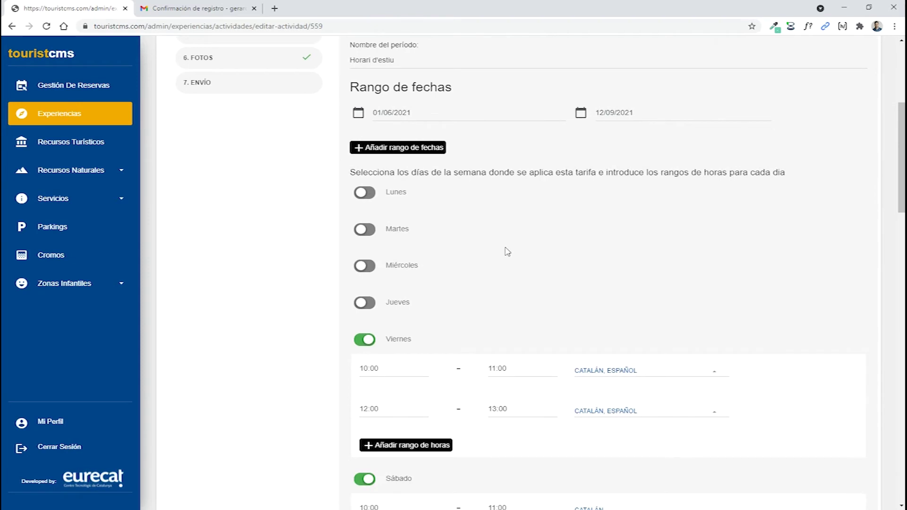
pyautogui.scroll(-1, 505, 250)
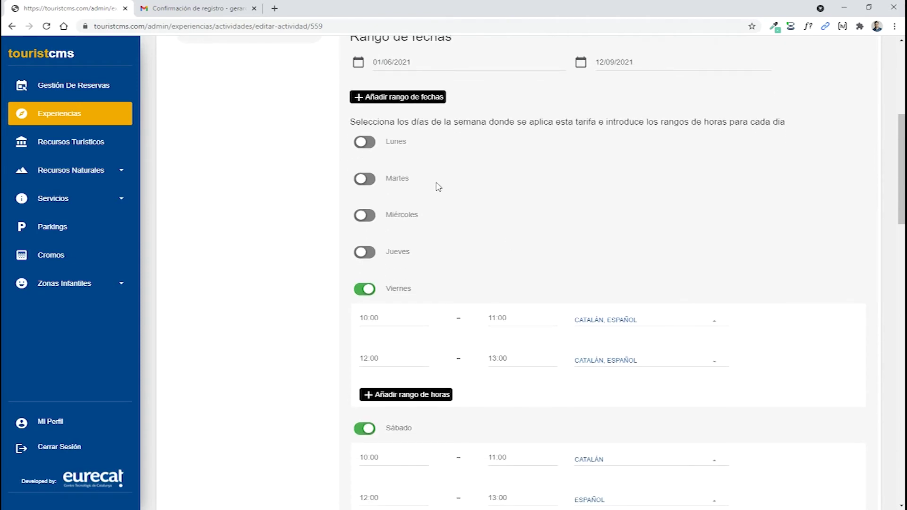
pyautogui.scroll(-4, 371, 222)
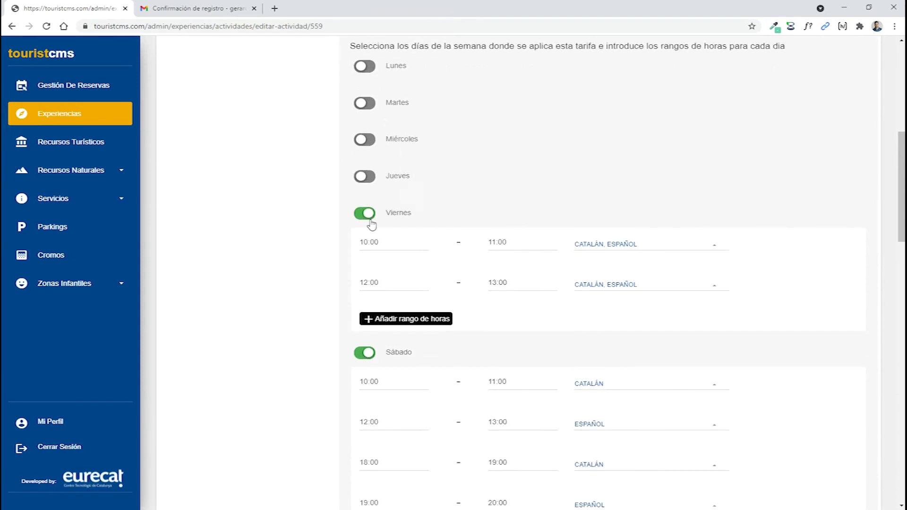
pyautogui.scroll(-1, 372, 224)
pyautogui.scroll(6, 372, 225)
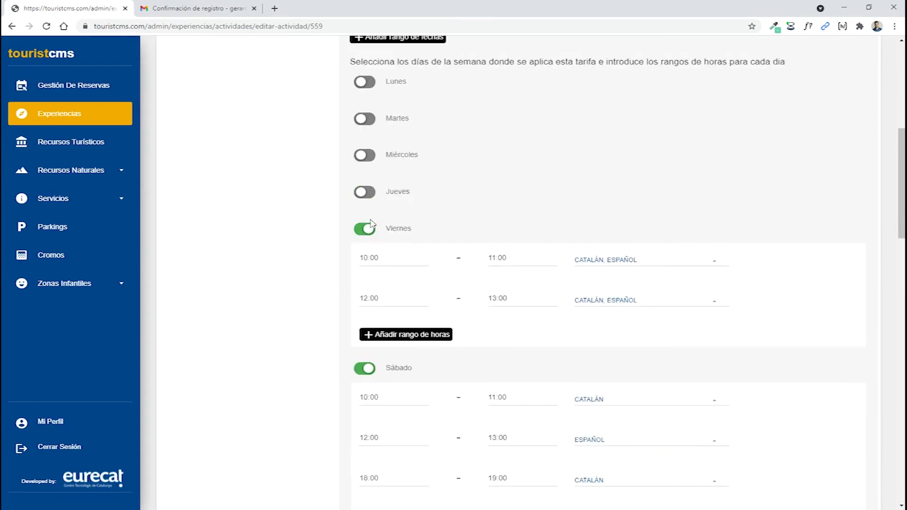
pyautogui.scroll(-1, 358, 316)
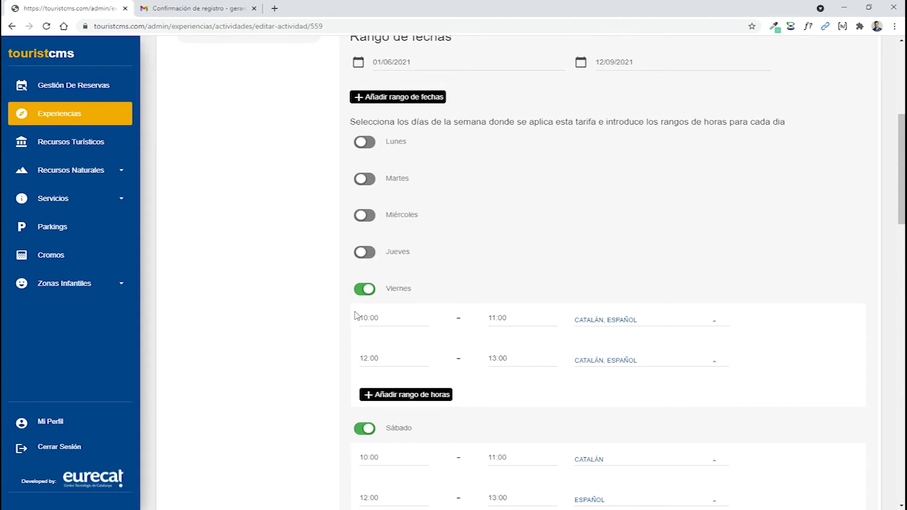
pyautogui.scroll(-3, 363, 310)
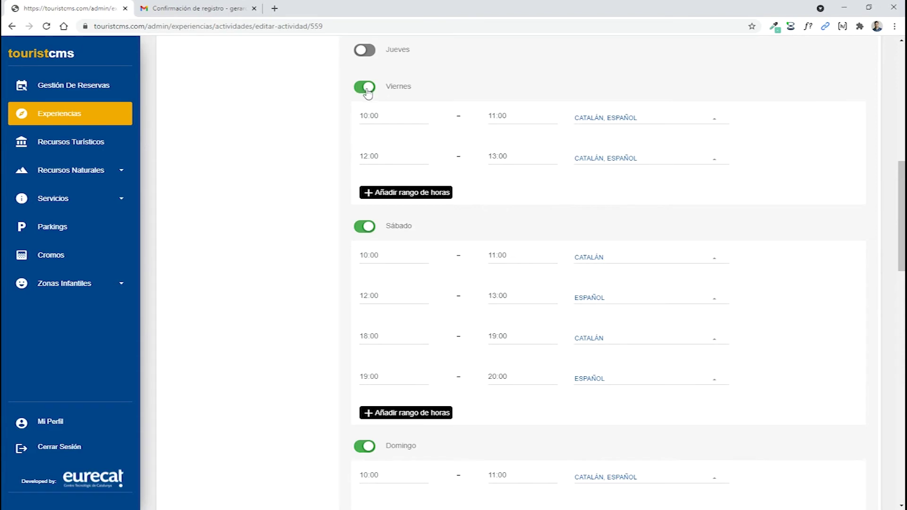
pyautogui.scroll(-3, 397, 189)
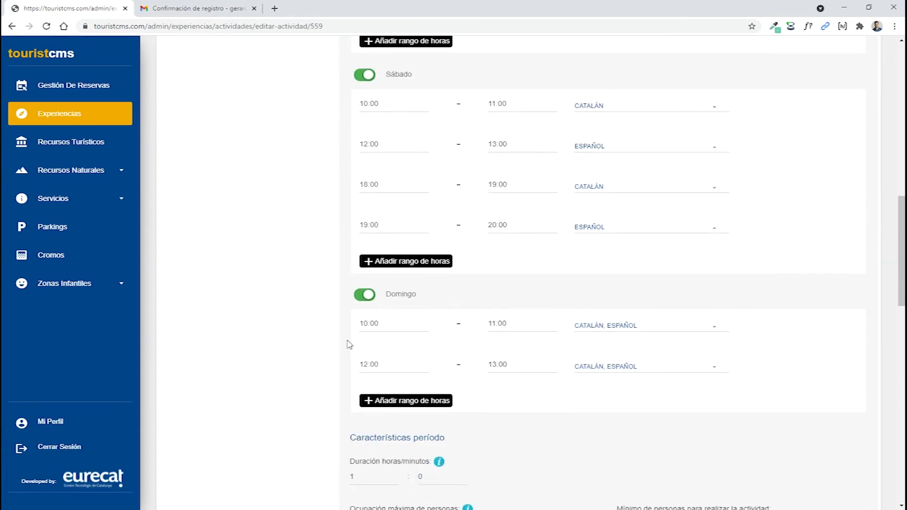
pyautogui.scroll(6, 305, 297)
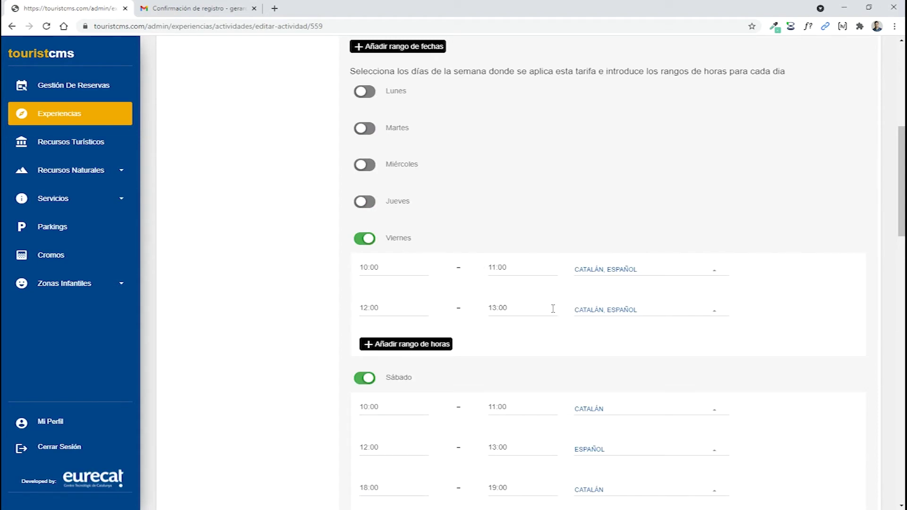
pyautogui.scroll(-4, 553, 308)
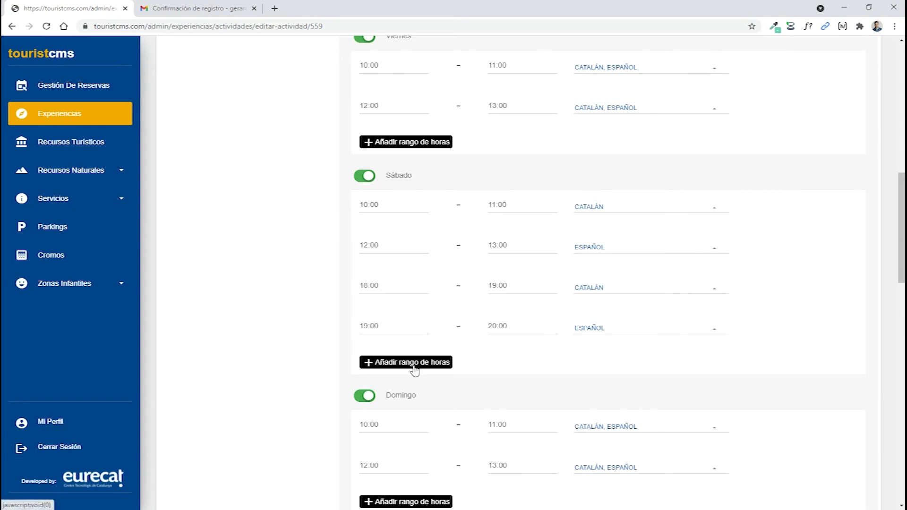
pyautogui.scroll(-3, 415, 371)
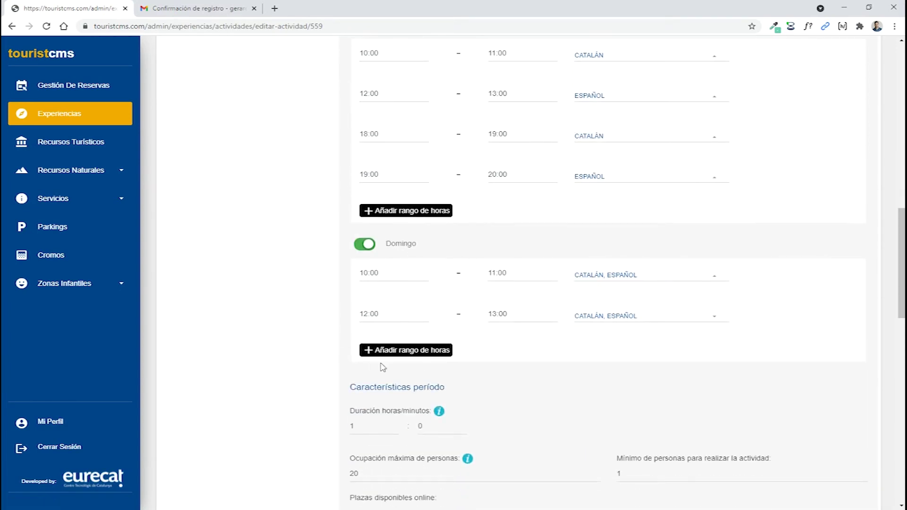
pyautogui.scroll(4, 416, 303)
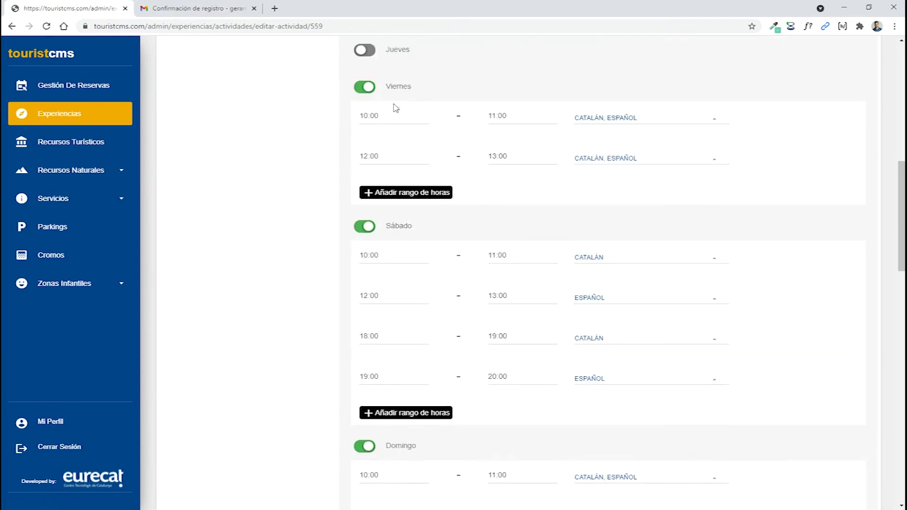
pyautogui.scroll(-3, 439, 151)
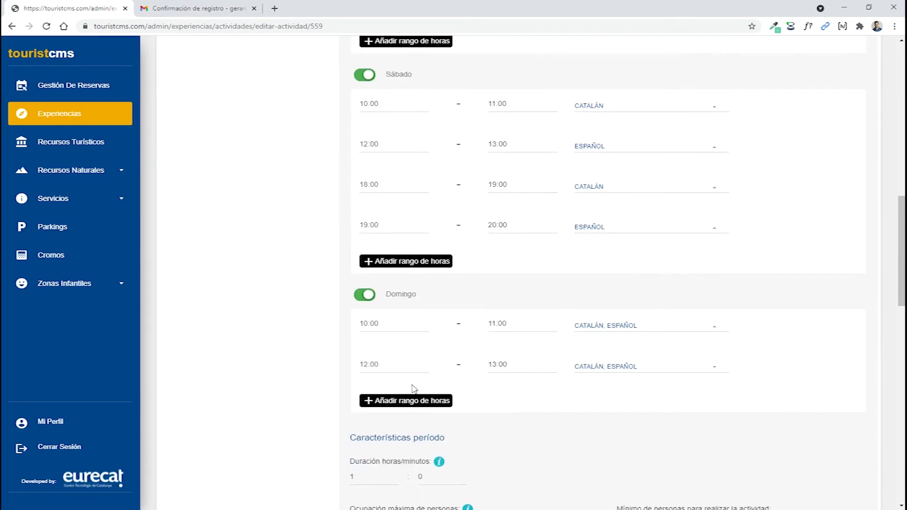
# - Check the language options of the Viernes 10:00–11:00 range and the Sábado 12:00–13:00 range
pyautogui.scroll(4, 411, 391)
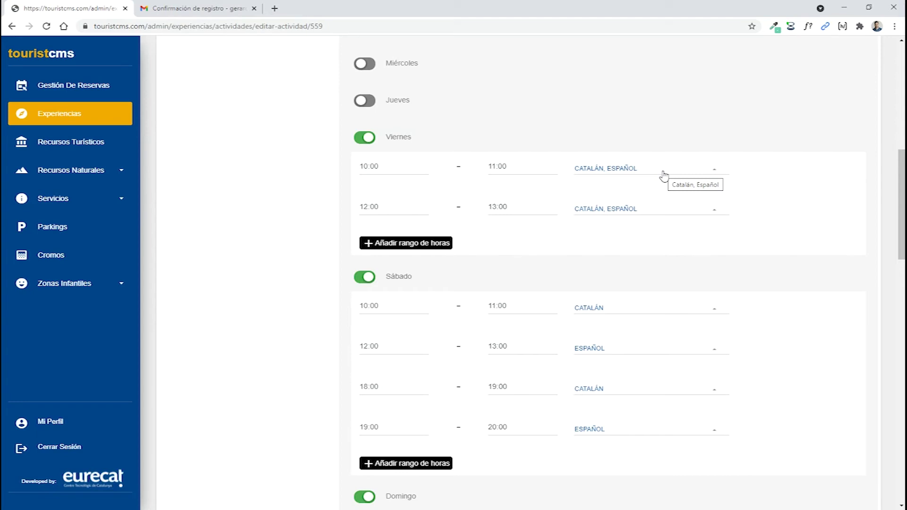
pyautogui.click(644, 167)
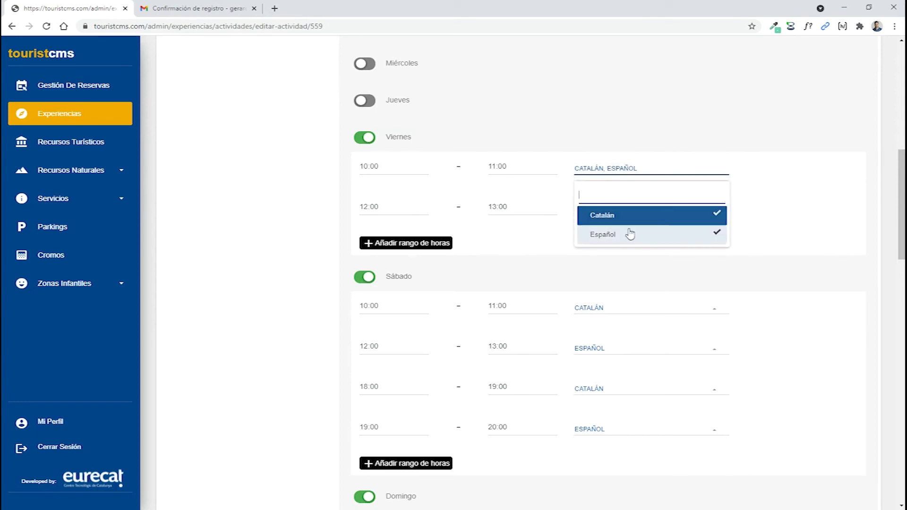
pyautogui.click(782, 219)
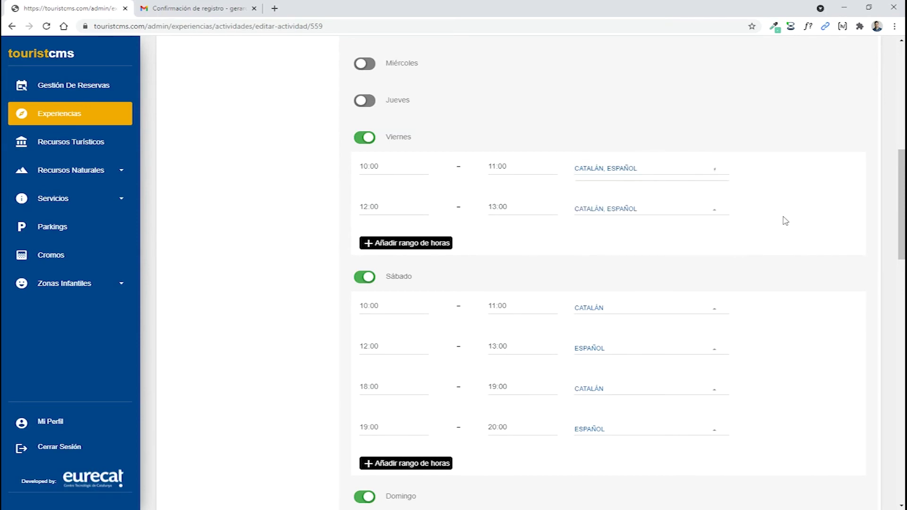
pyautogui.scroll(-2, 498, 264)
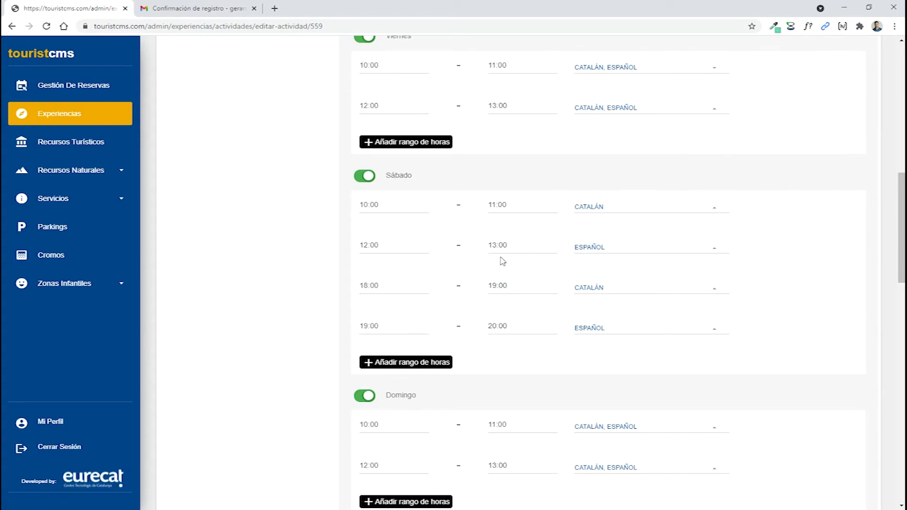
pyautogui.click(627, 249)
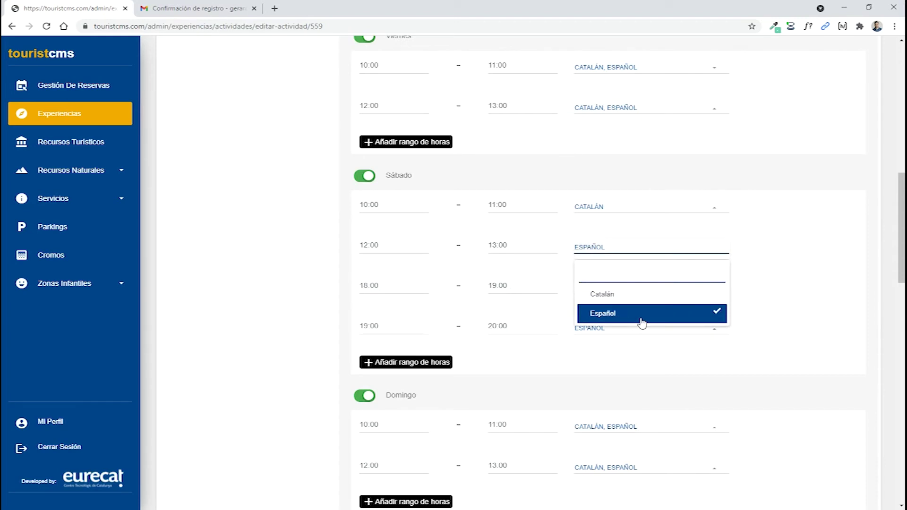
pyautogui.click(757, 271)
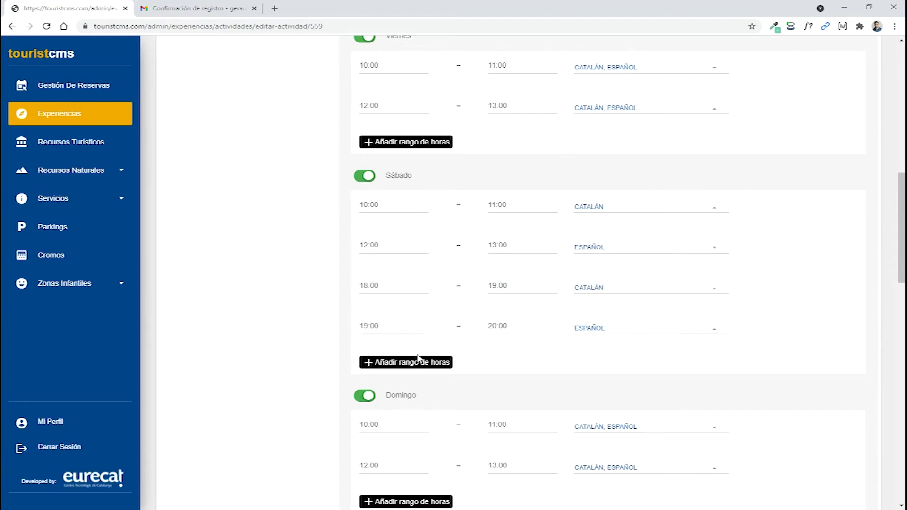
# - Deselect Español for the Sábado 19:00–20:00 range so that it requires no language
pyautogui.click(587, 330)
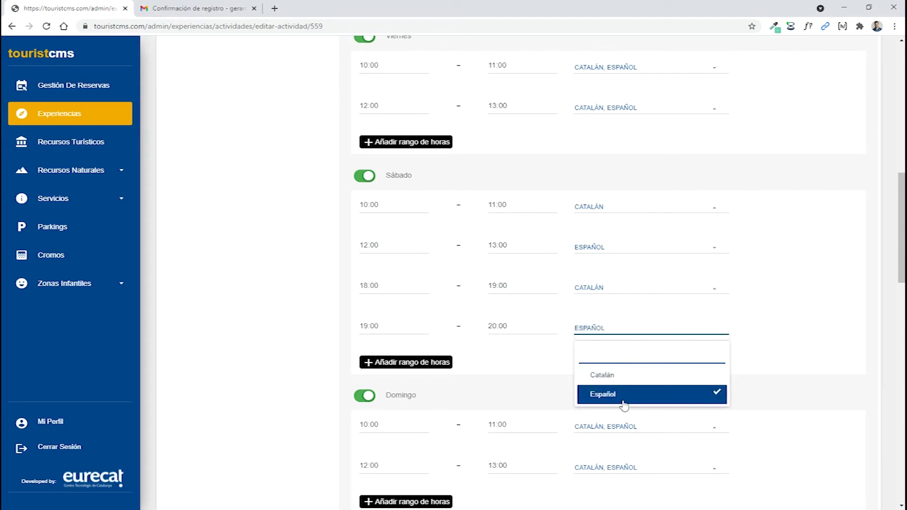
pyautogui.click(623, 401)
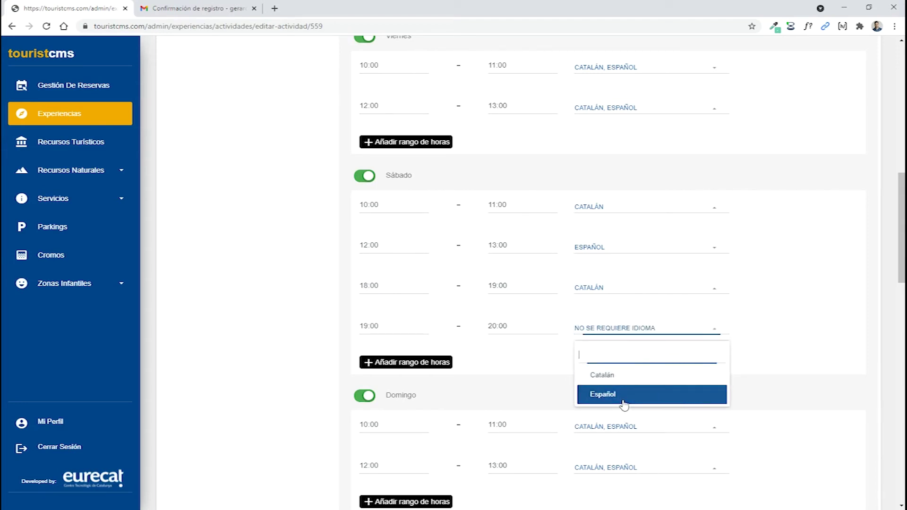
pyautogui.click(795, 335)
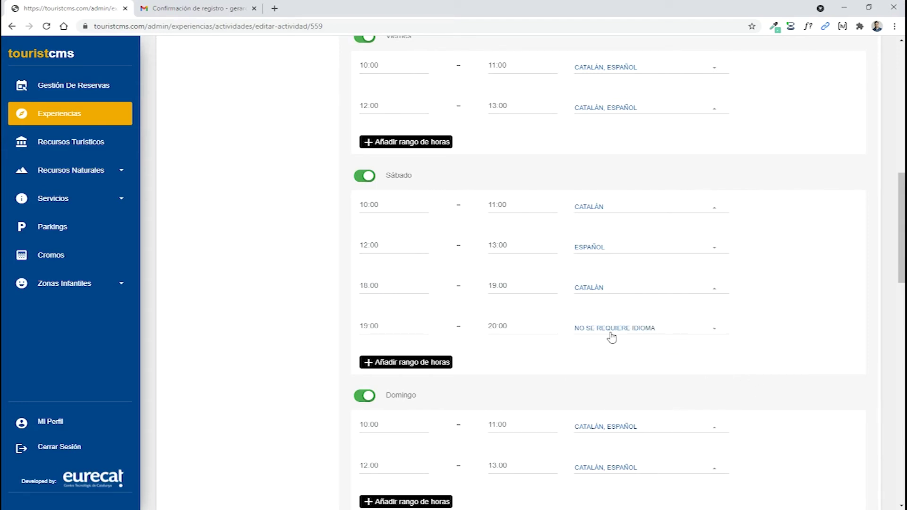
pyautogui.click(645, 331)
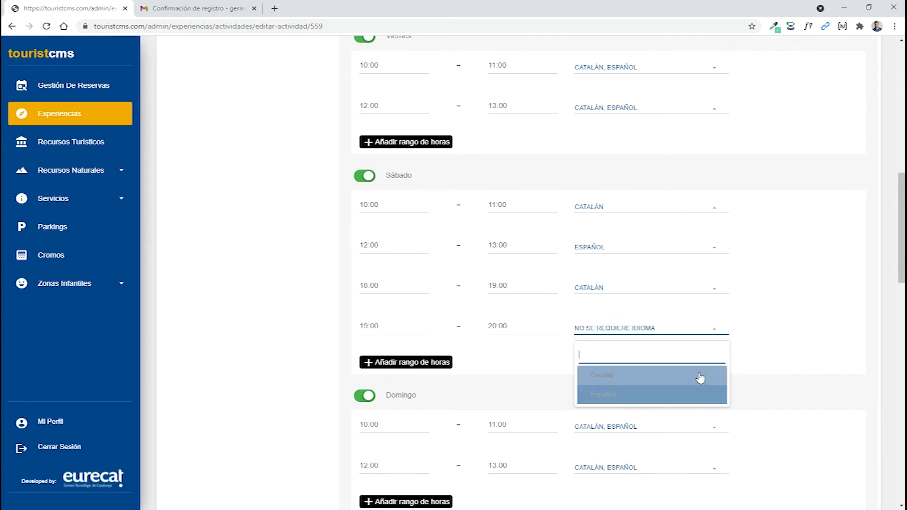
pyautogui.click(797, 314)
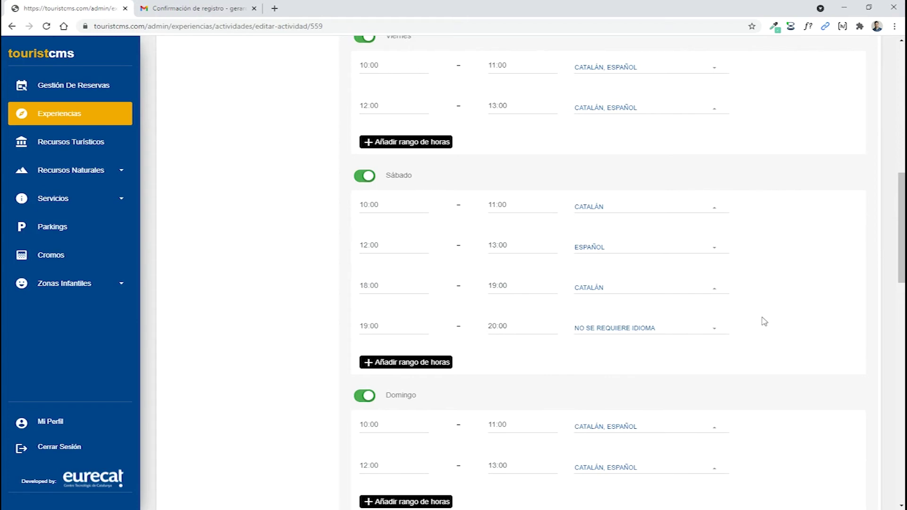
# - Review the period's duration, maximum occupancy, minimum number of people and online places against its time ranges
pyautogui.scroll(-7, 764, 321)
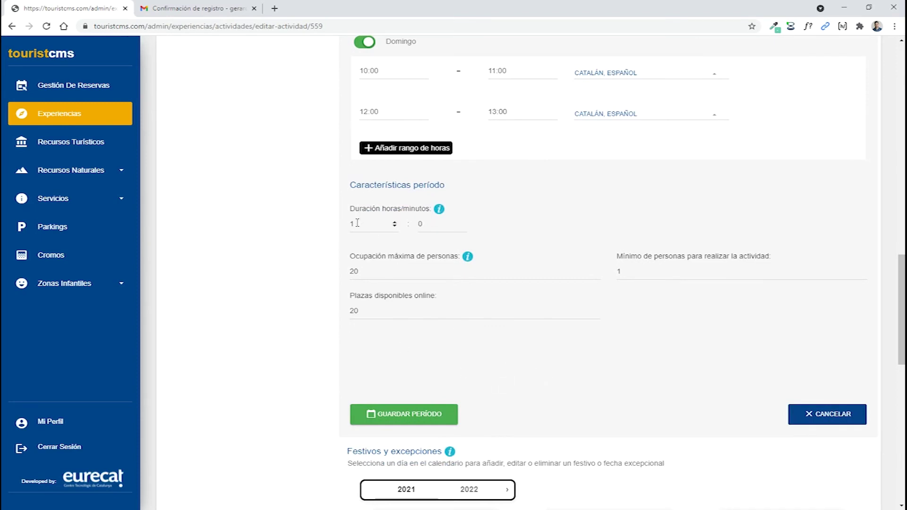
pyautogui.scroll(1, 357, 223)
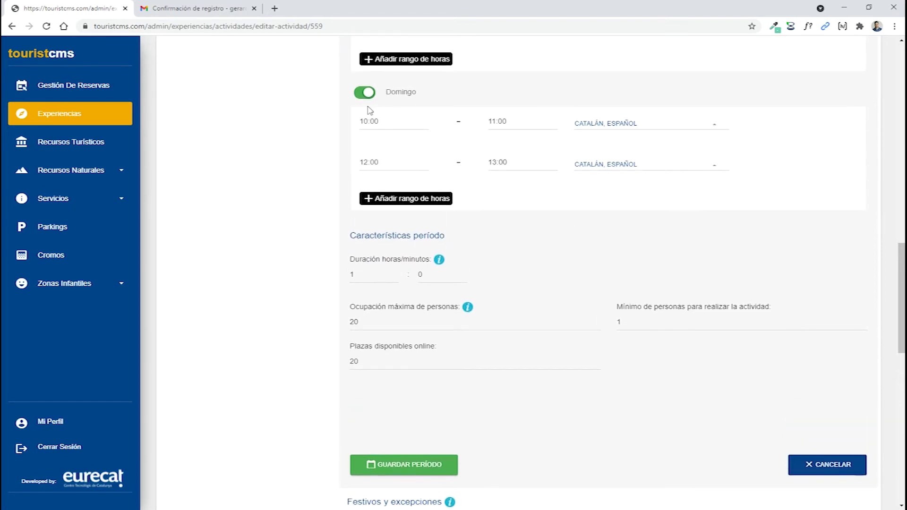
pyautogui.scroll(-1, 290, 309)
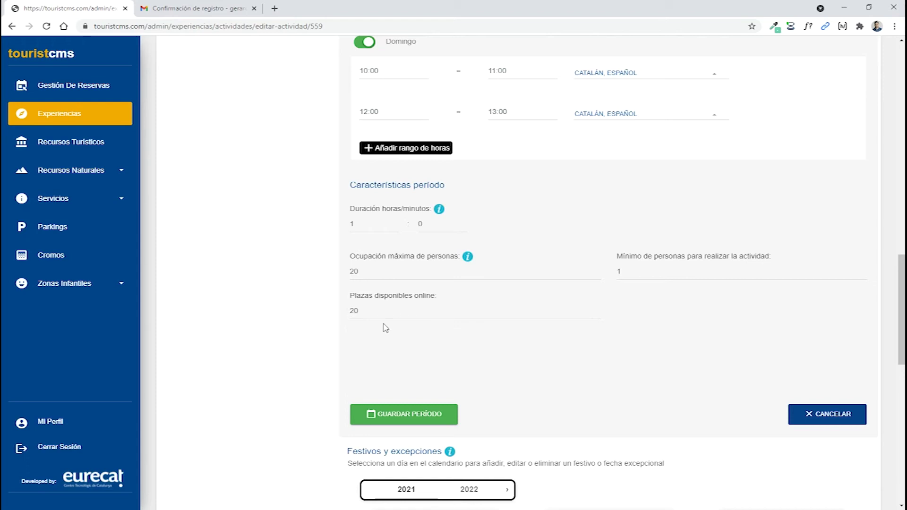
pyautogui.scroll(3, 411, 360)
pyautogui.scroll(1, 410, 359)
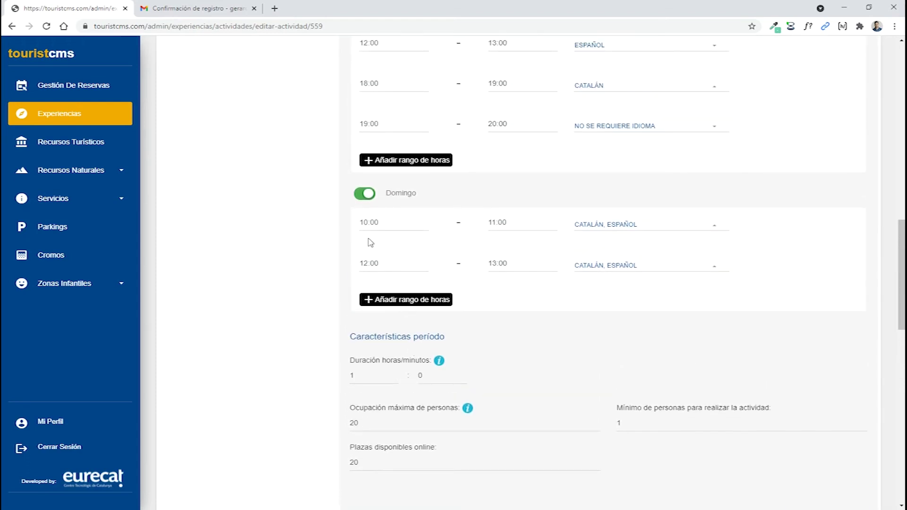
pyautogui.scroll(3, 442, 272)
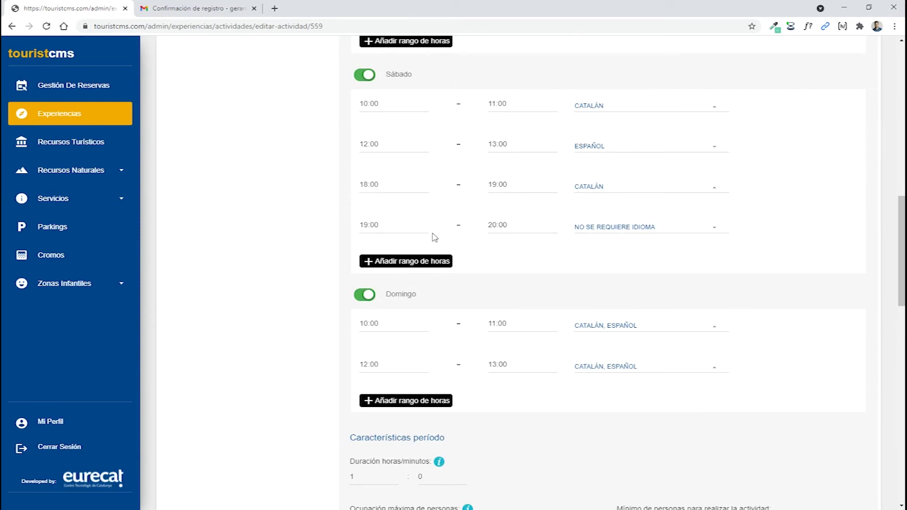
pyautogui.scroll(-9, 484, 387)
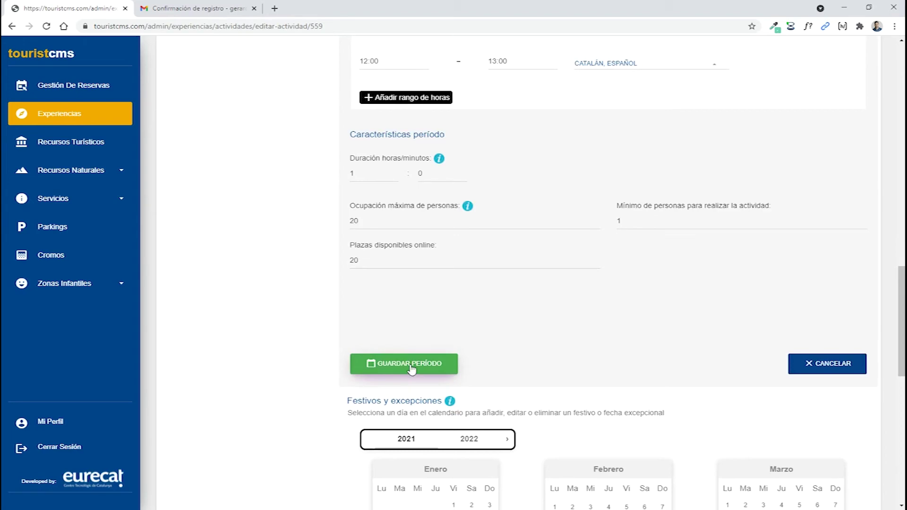
# - Examine the 2021 calendar under Festivos y excepciones for the days on which the activity takes place
pyautogui.scroll(-12, 411, 369)
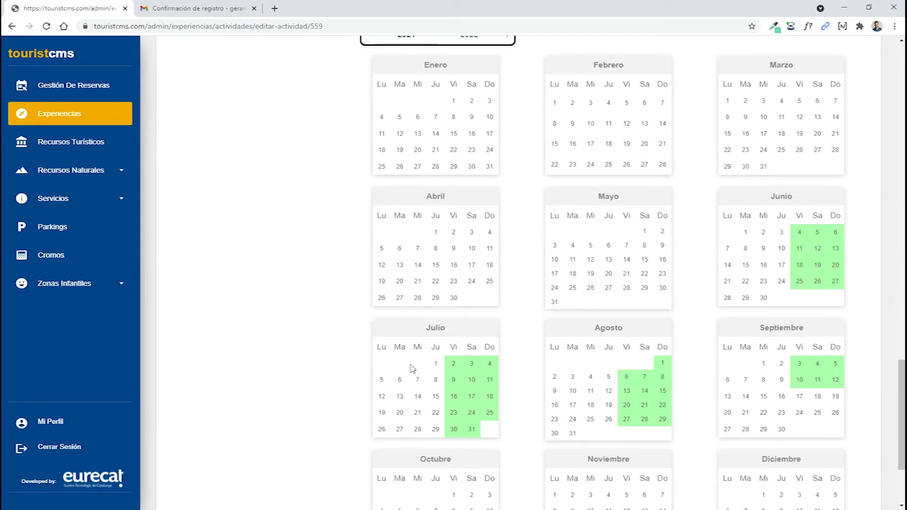
pyautogui.scroll(1, 417, 365)
pyautogui.scroll(-1, 409, 355)
pyautogui.scroll(2, 551, 348)
pyautogui.scroll(-2, 546, 378)
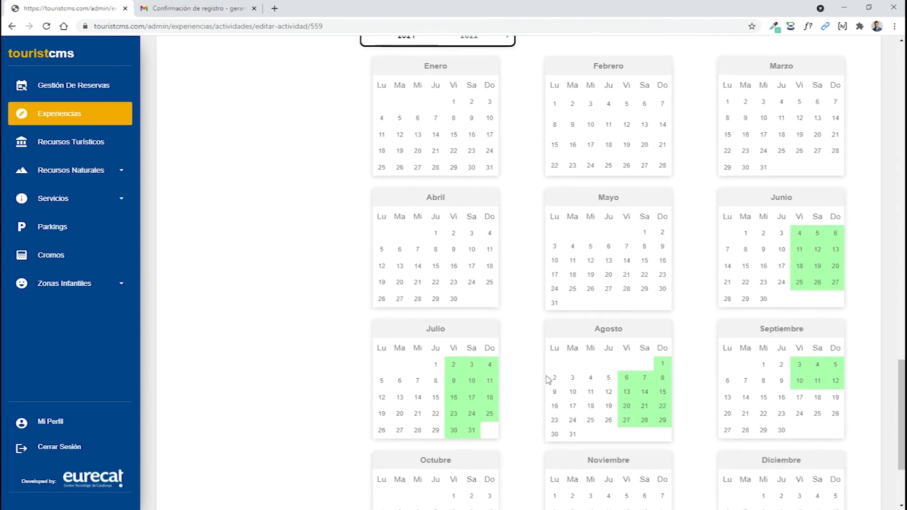
pyautogui.scroll(-1, 663, 355)
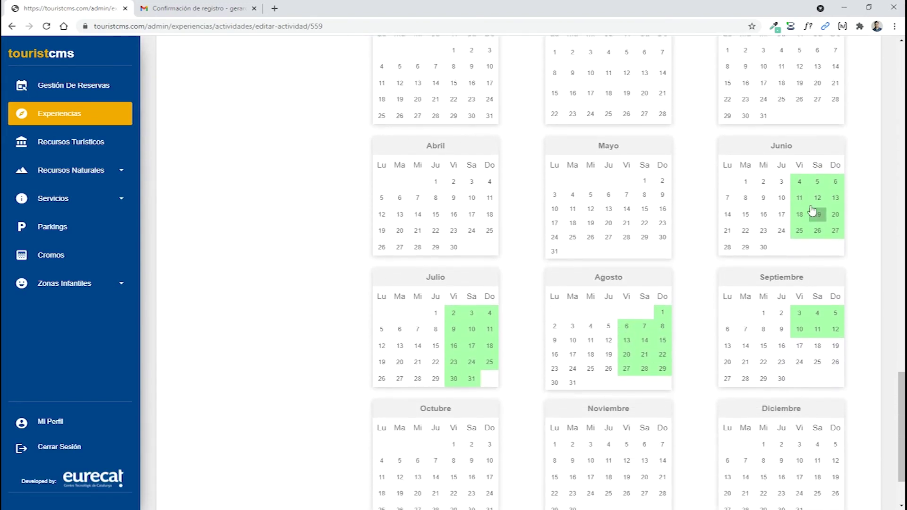
pyautogui.scroll(5, 539, 310)
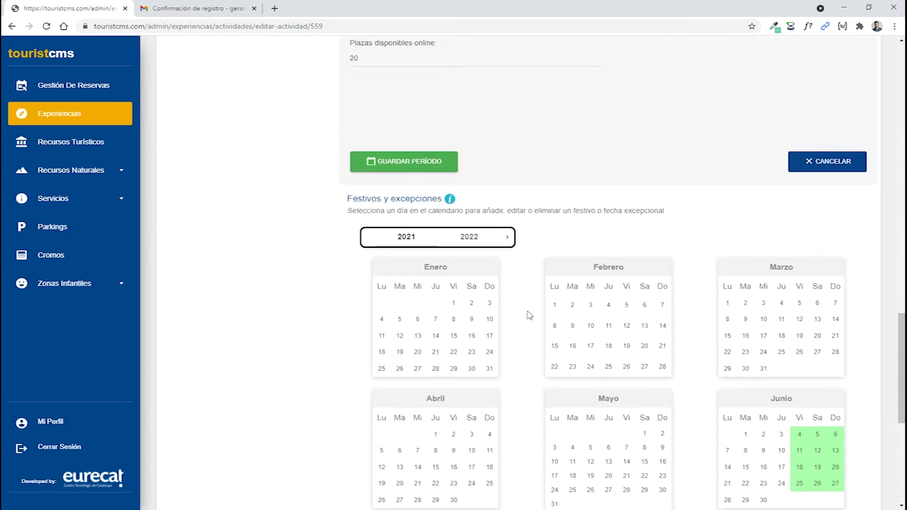
# - Create and save an all-day exceptional date for 13/08/2021 in the Festivos y excepciones calendar
pyautogui.scroll(-3, 530, 315)
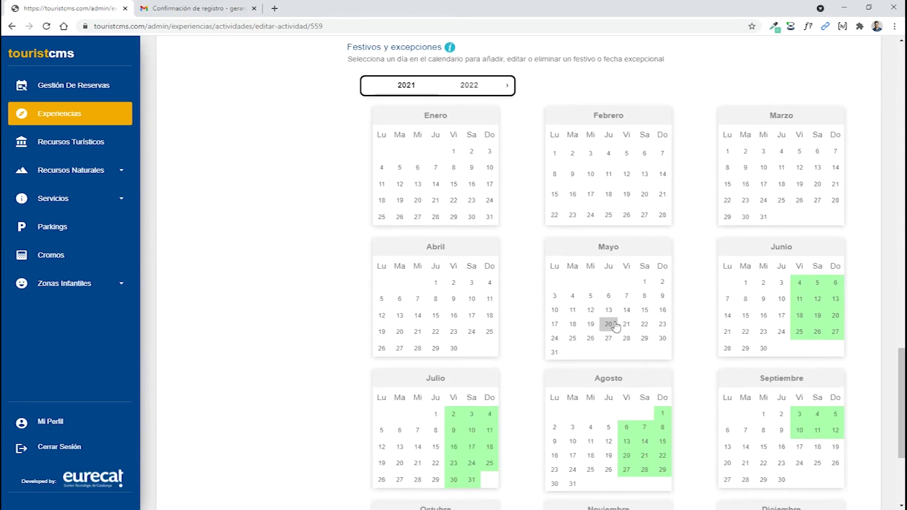
pyautogui.scroll(-2, 595, 331)
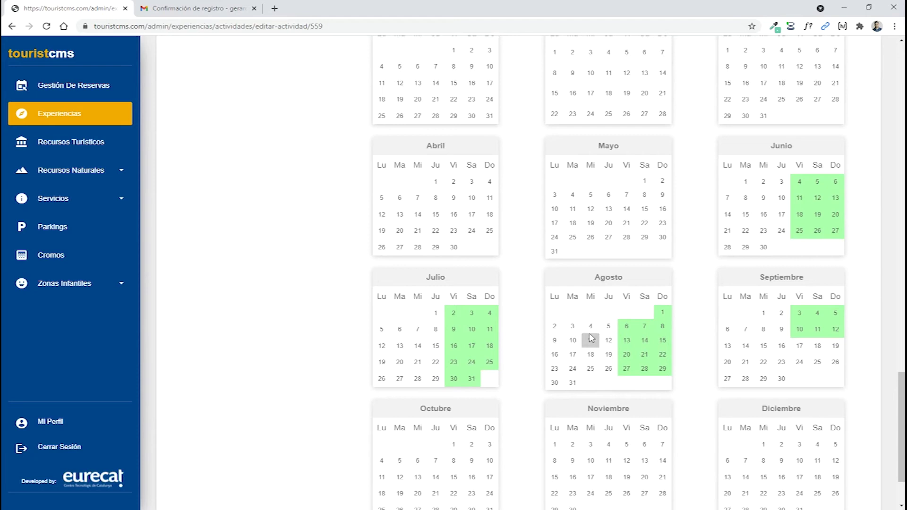
pyautogui.click(628, 341)
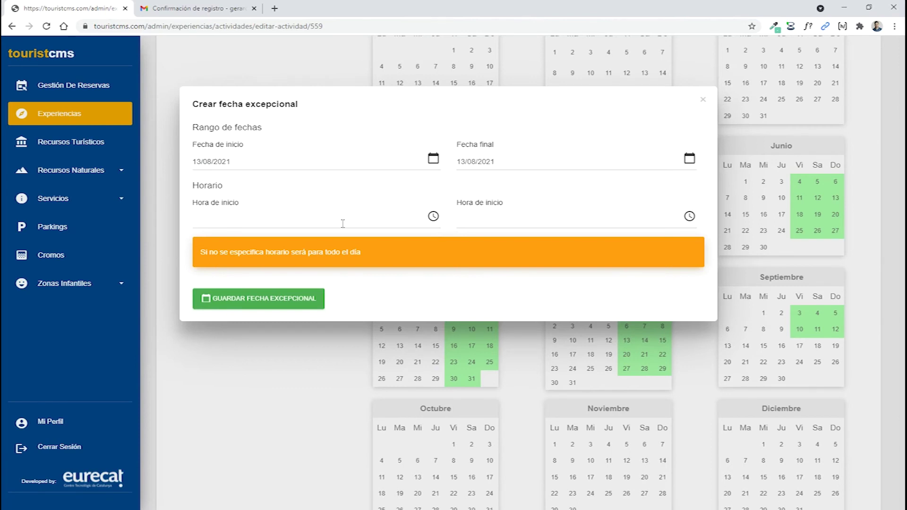
pyautogui.click(274, 308)
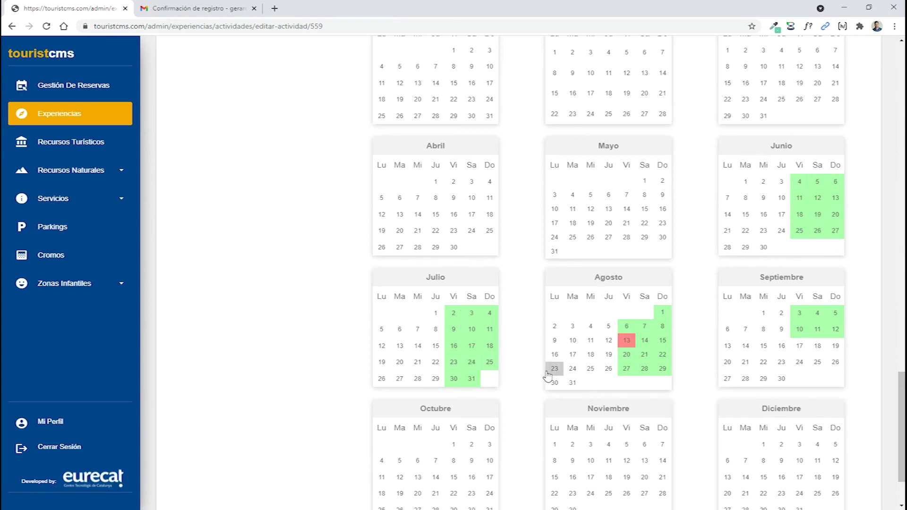
# - Create and save an exceptional date for 20/08/2021 with hours from 10:00 to 13:00
pyautogui.scroll(-1, 548, 374)
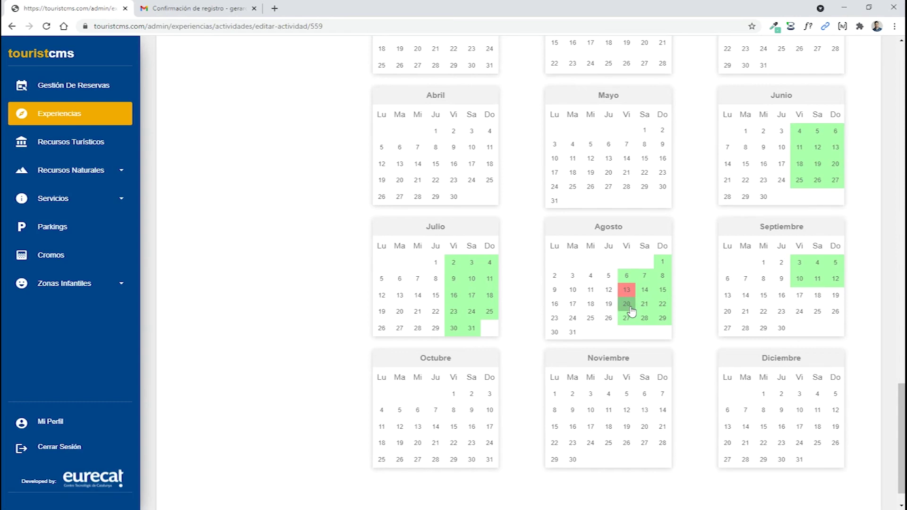
pyautogui.click(627, 304)
pyautogui.click(244, 221)
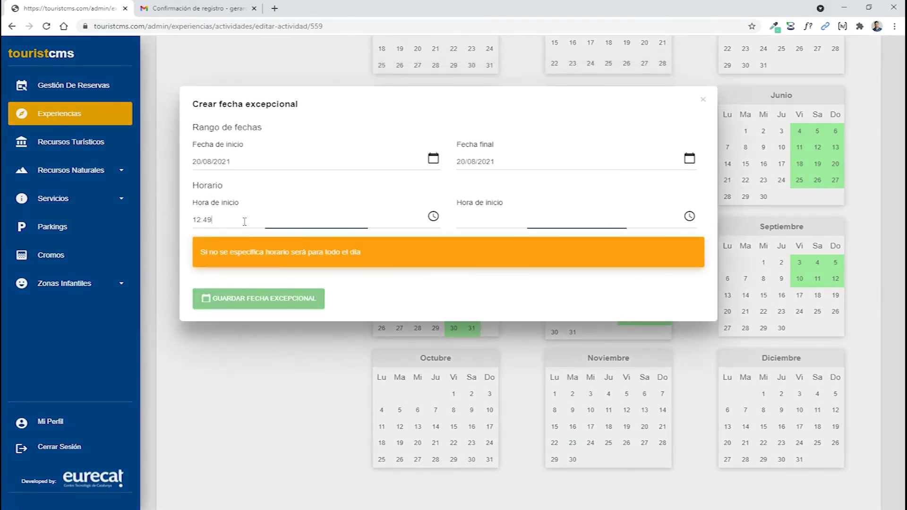
pyautogui.write('10:00')
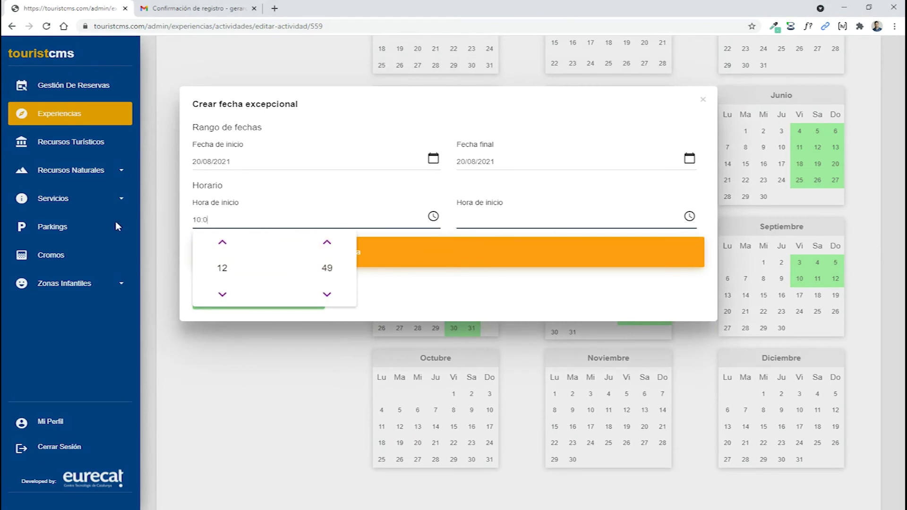
pyautogui.click(482, 225)
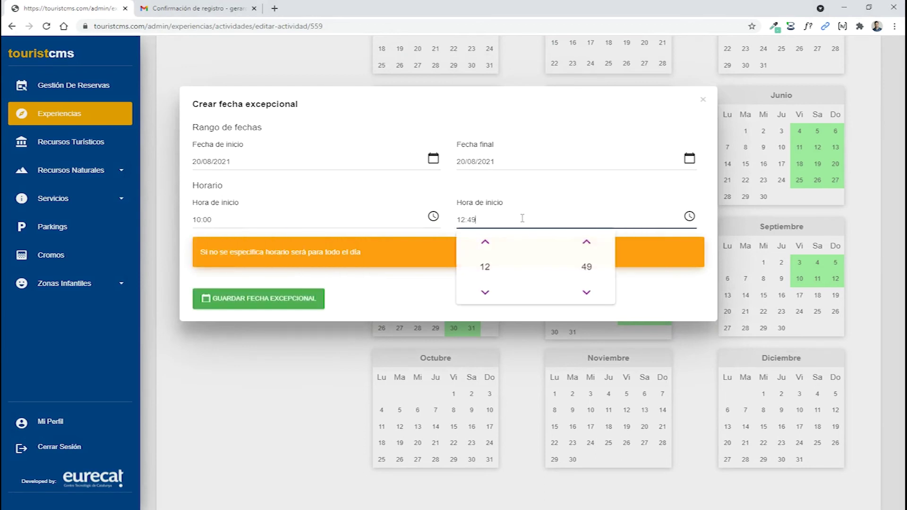
pyautogui.write('13:00')
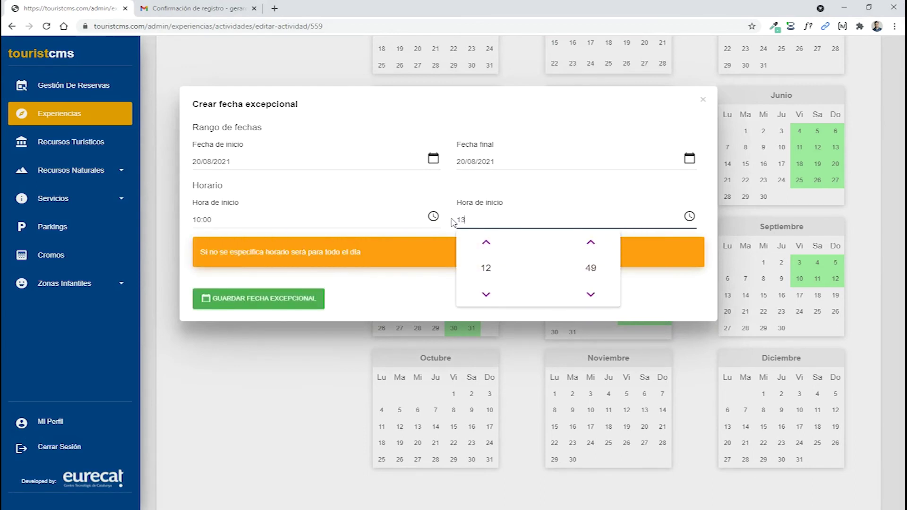
pyautogui.click(437, 303)
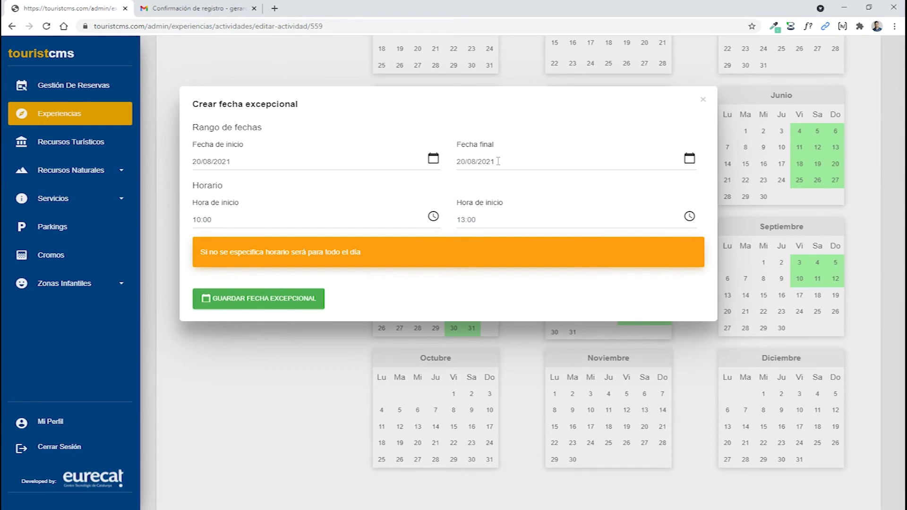
pyautogui.click(285, 304)
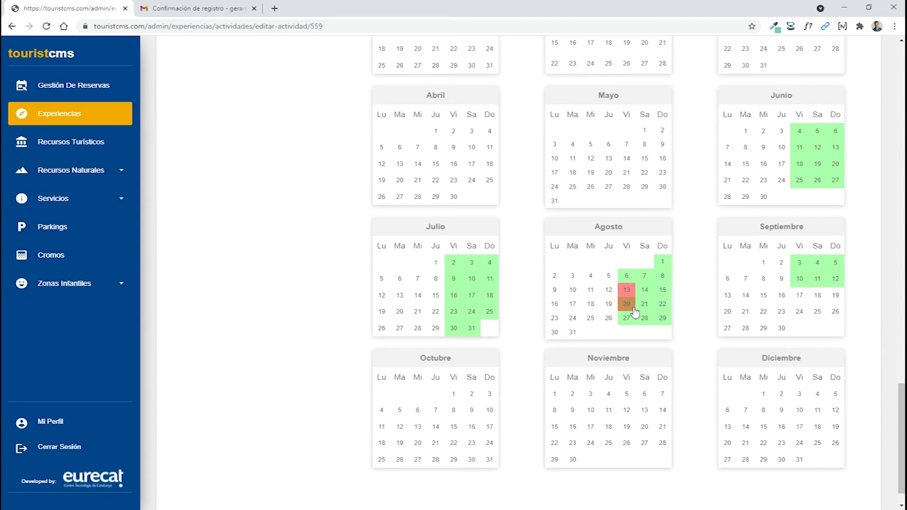
# - Create and save an all-day exceptional date range from 01/07/2021 to 08/07/2021 in the activity's calendar
pyautogui.scroll(2, 633, 309)
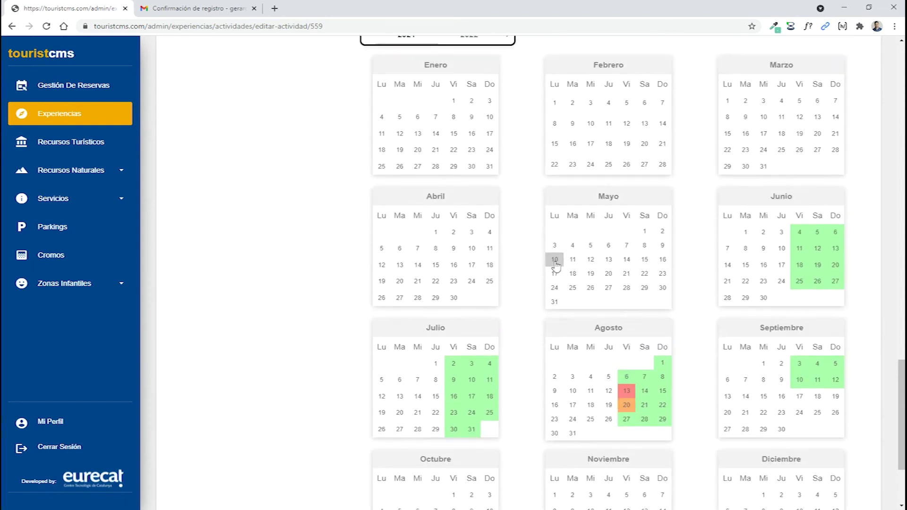
pyautogui.scroll(-2, 594, 294)
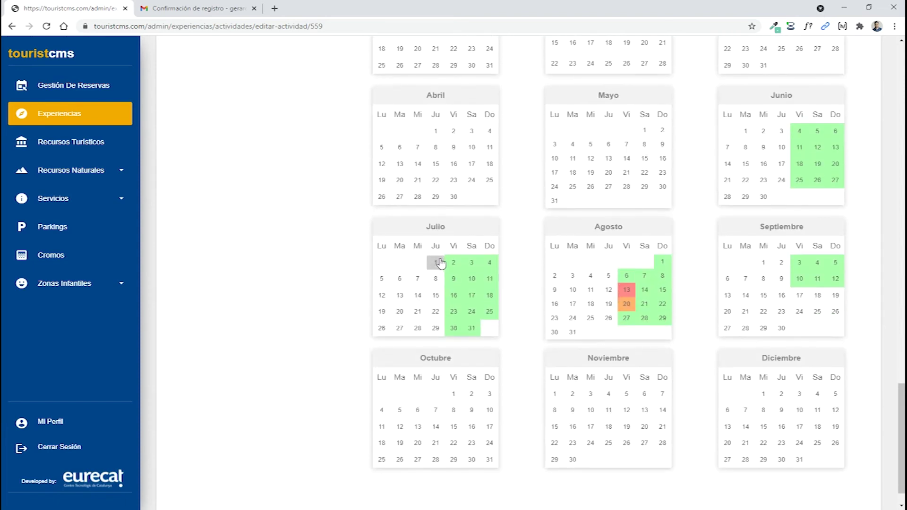
pyautogui.click(439, 263)
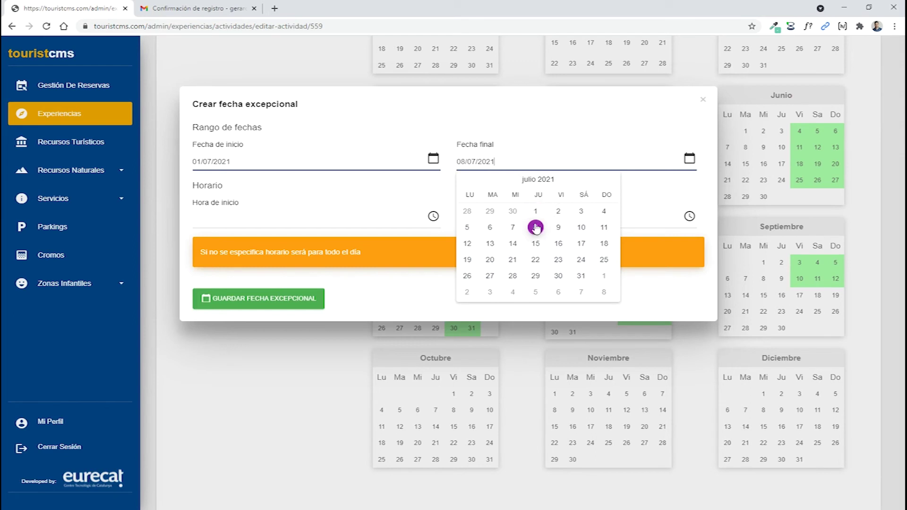
pyautogui.click(535, 228)
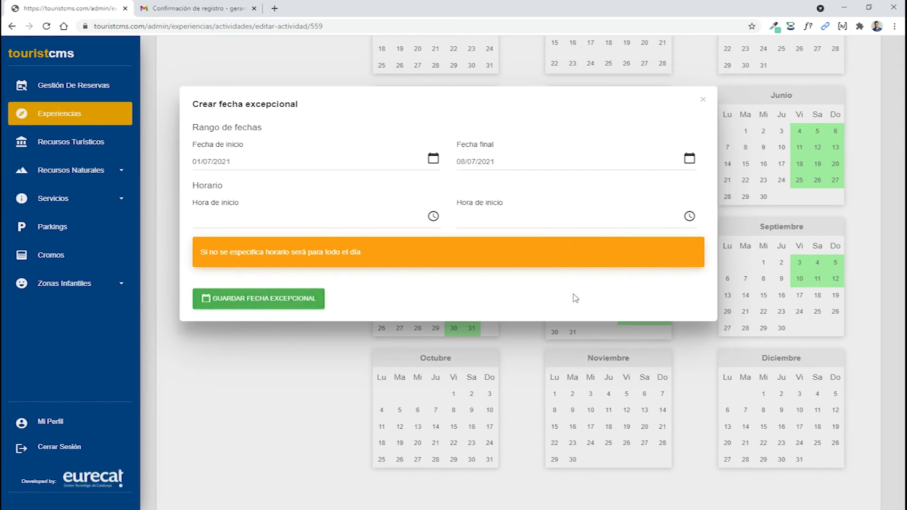
pyautogui.click(244, 305)
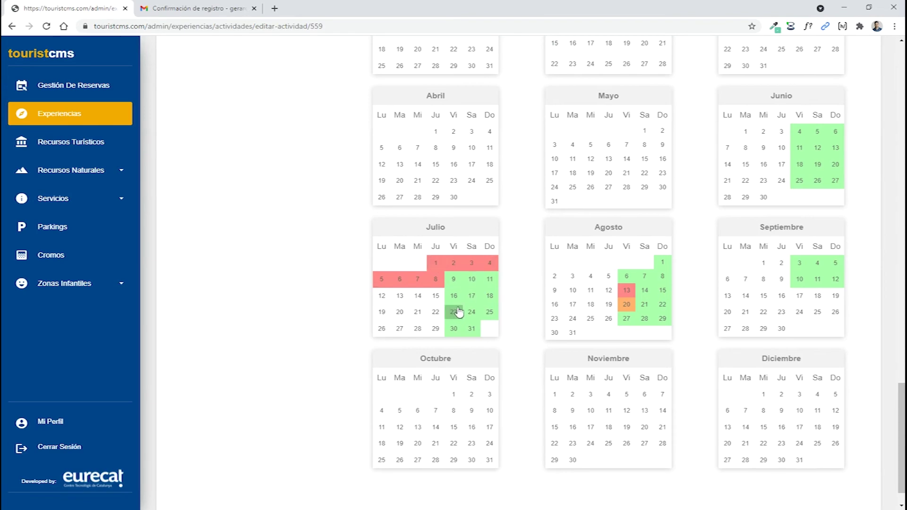
# - Open a blank new period form in the Horario section and review its name, date range and weekday fields
pyautogui.scroll(8, 456, 308)
pyautogui.scroll(15, 457, 310)
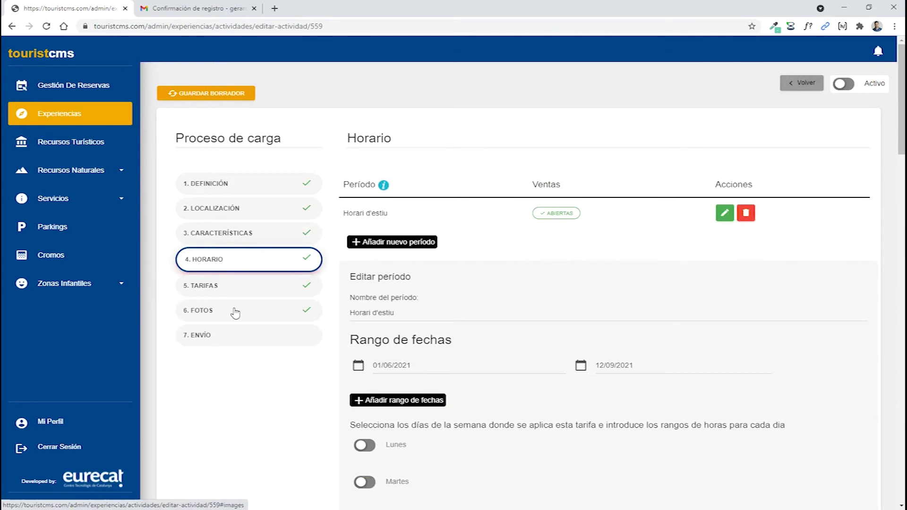
pyautogui.click(373, 247)
pyautogui.scroll(-2, 423, 270)
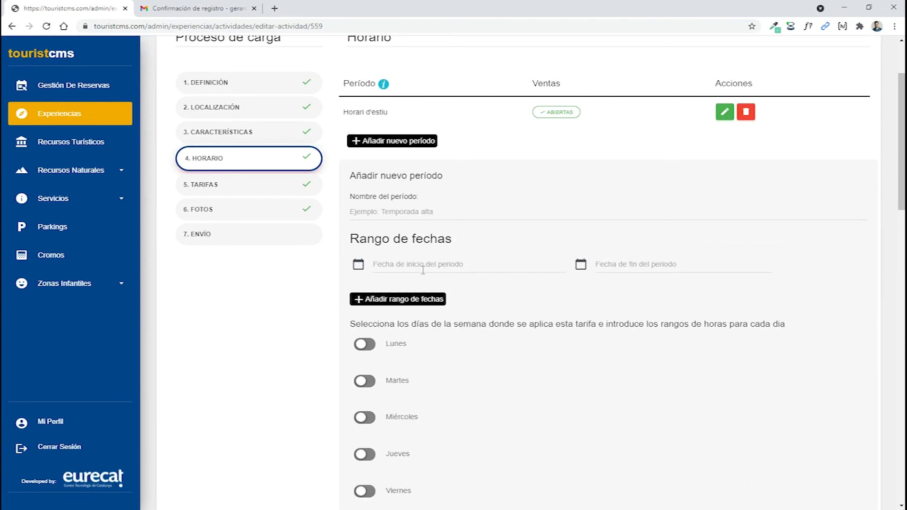
pyautogui.scroll(-3, 423, 270)
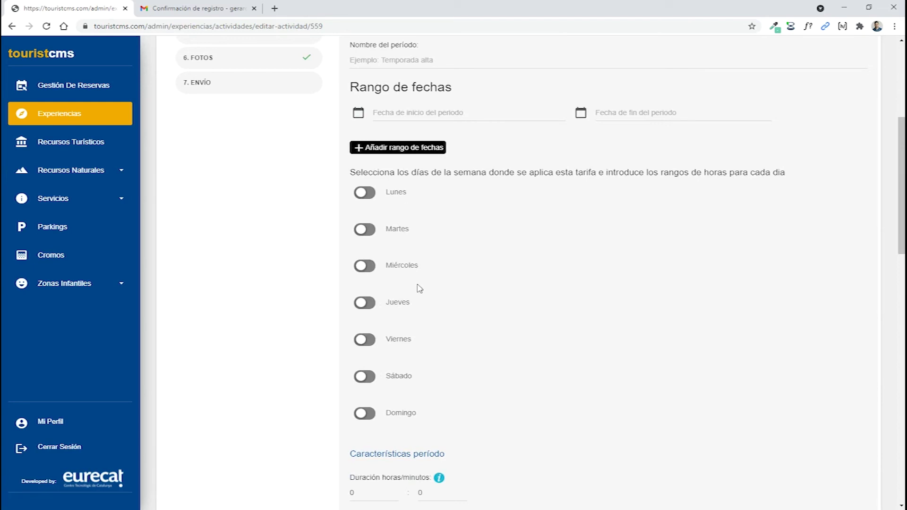
pyautogui.scroll(4, 388, 245)
pyautogui.scroll(1, 388, 245)
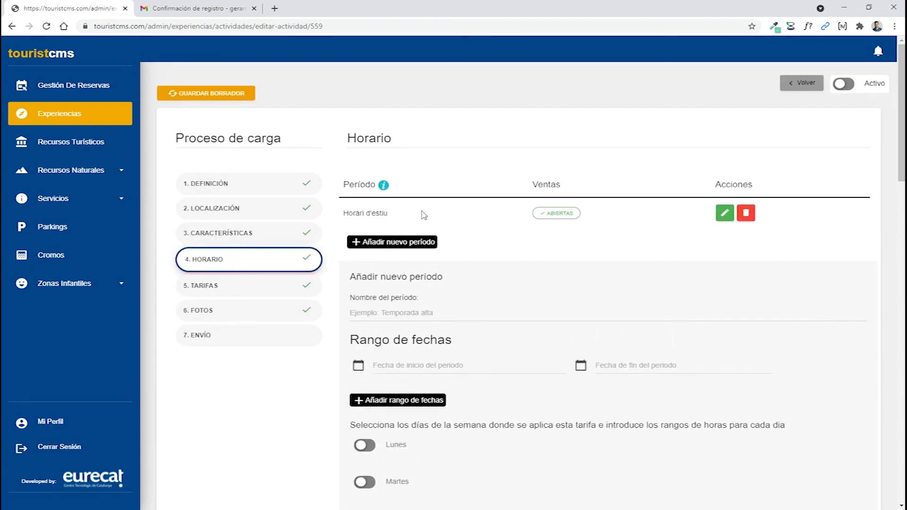
# - Open the Tarifas section and switch the free-activity option on and back off
pyautogui.click(209, 289)
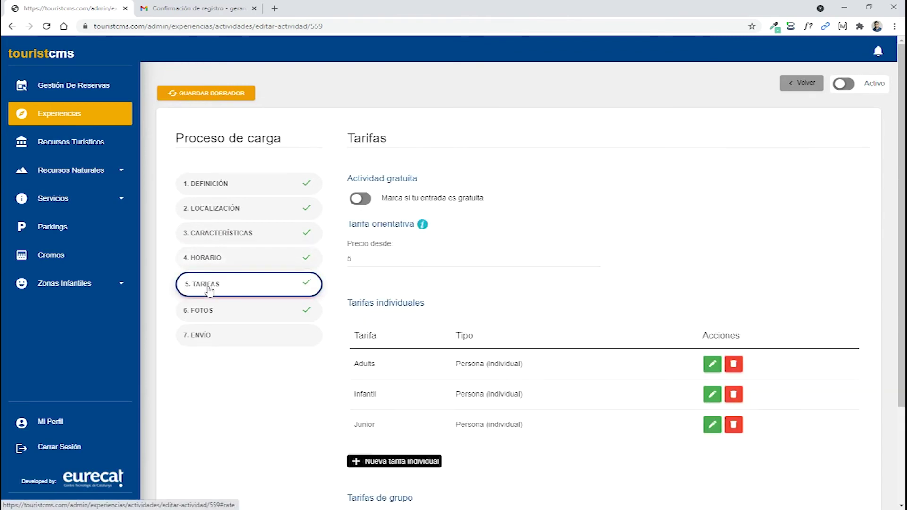
pyautogui.click(359, 199)
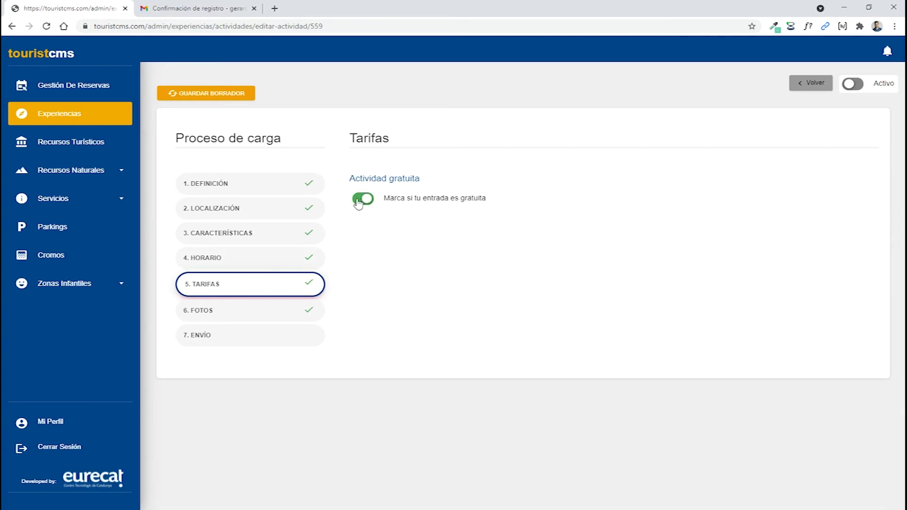
pyautogui.click(358, 203)
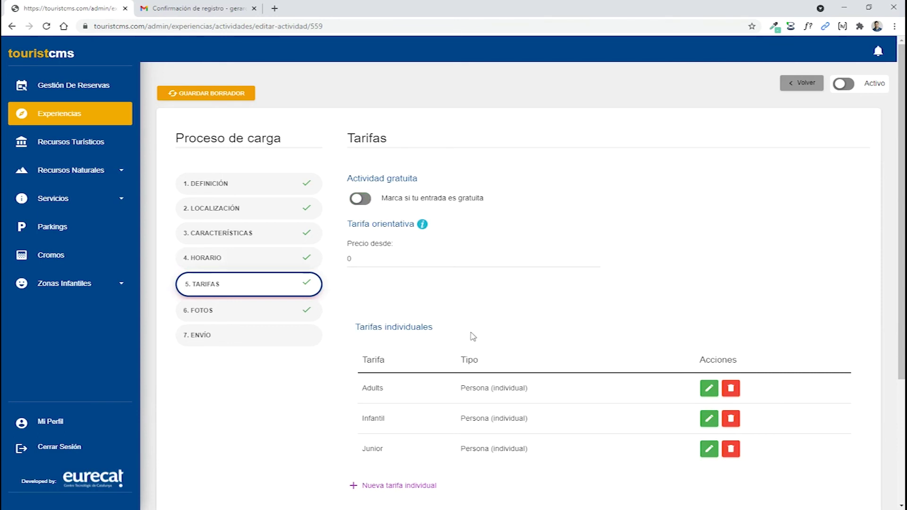
# - Set the indicative starting price (Precio desde) to 5
pyautogui.scroll(-1, 472, 337)
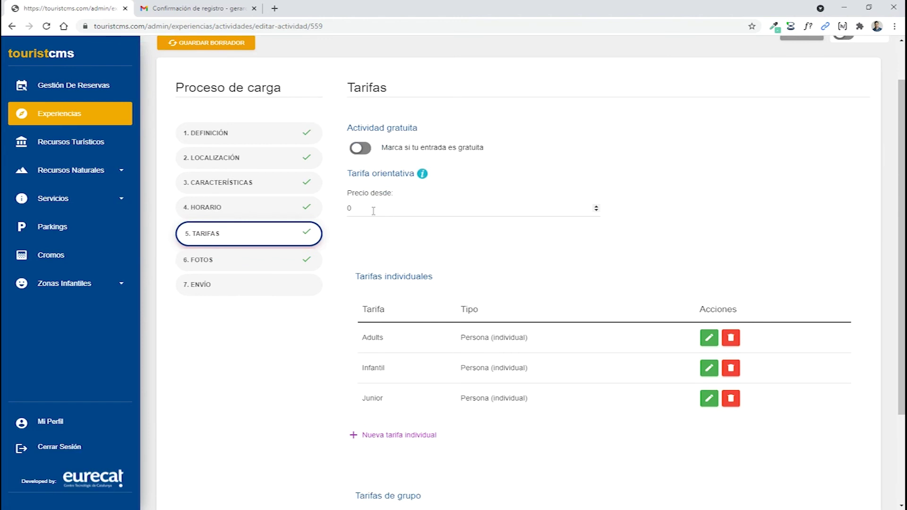
pyautogui.moveTo(370, 208); pyautogui.dragTo(323, 203)
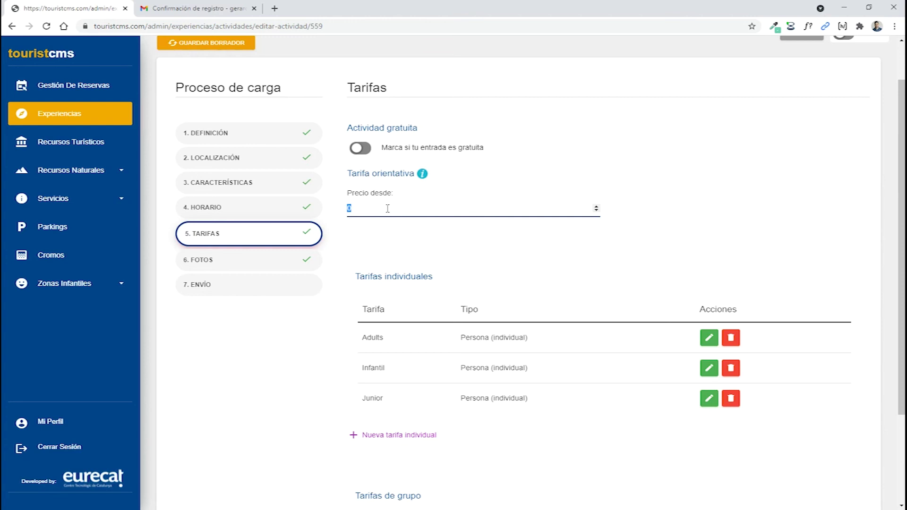
pyautogui.write('5')
pyautogui.click(293, 363)
pyautogui.scroll(-3, 288, 373)
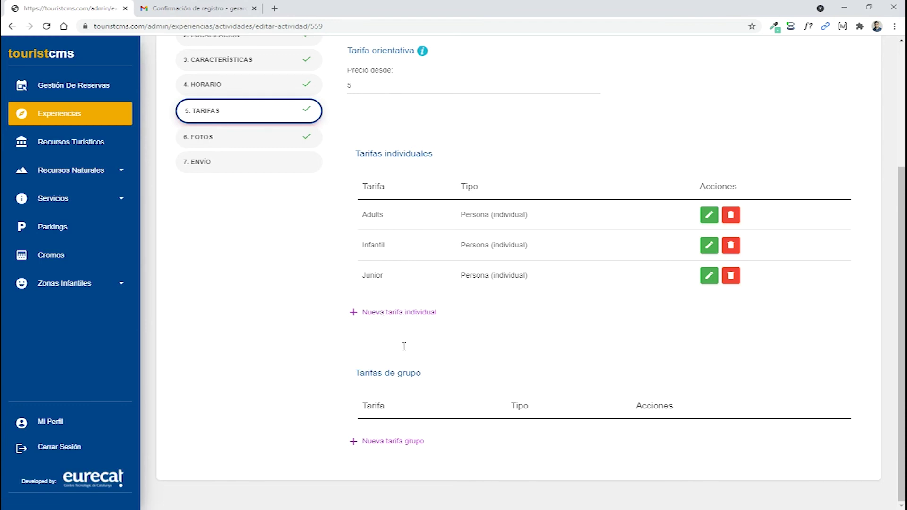
# - Start a new individual rate and open its name field for entry
pyautogui.click(401, 317)
pyautogui.scroll(-1, 420, 277)
pyautogui.scroll(-3, 427, 255)
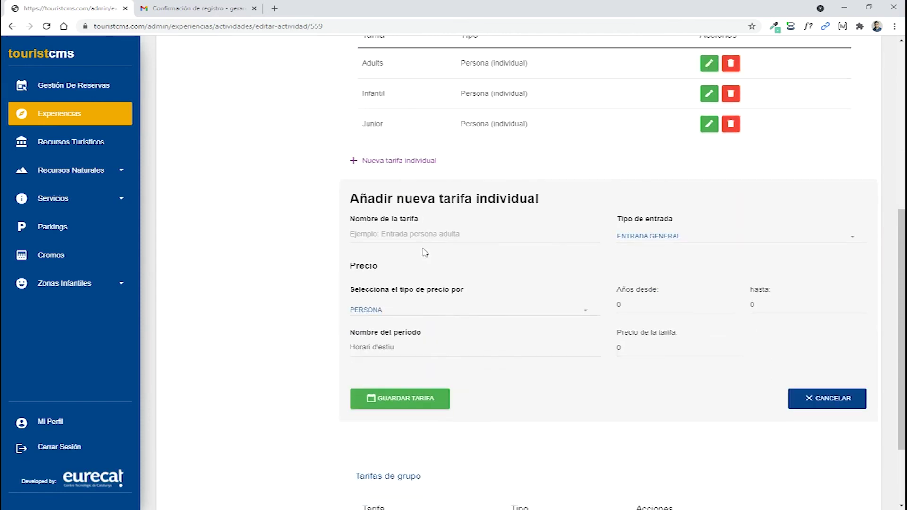
pyautogui.click(418, 238)
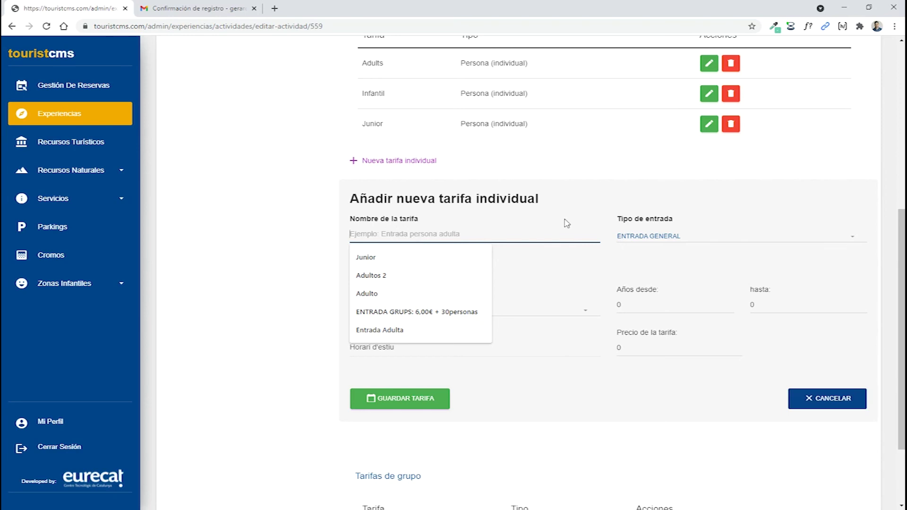
# - Examine the entry type and price type options of the new rate, keeping Persona as the price type
pyautogui.click(651, 239)
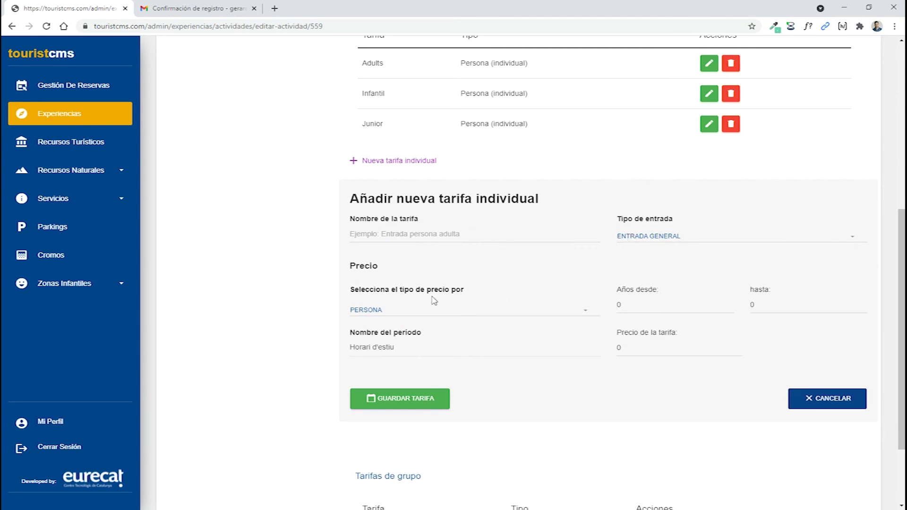
pyautogui.click(704, 244)
pyautogui.click(693, 243)
pyautogui.click(385, 313)
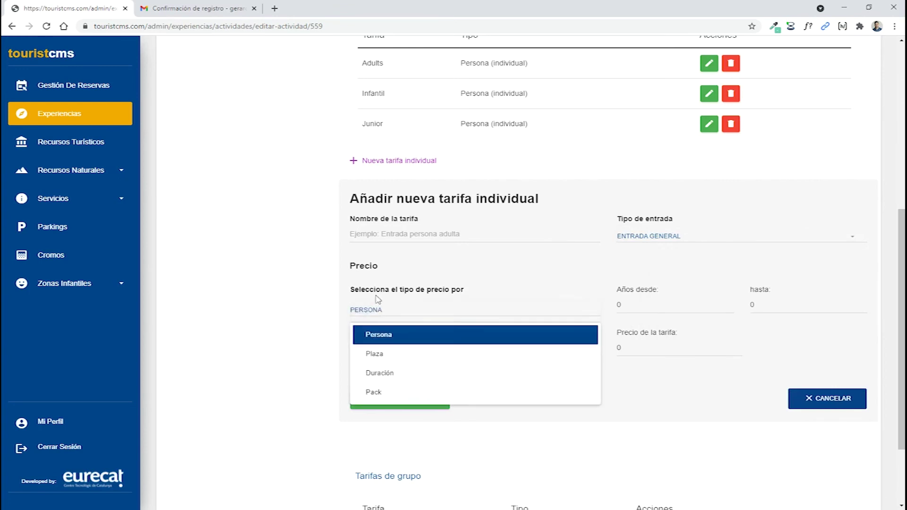
pyautogui.scroll(-1, 378, 302)
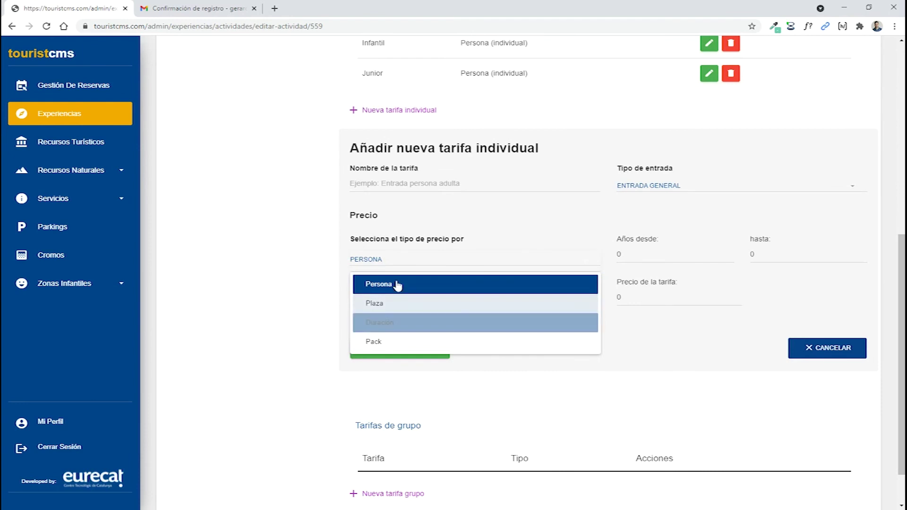
pyautogui.click(397, 289)
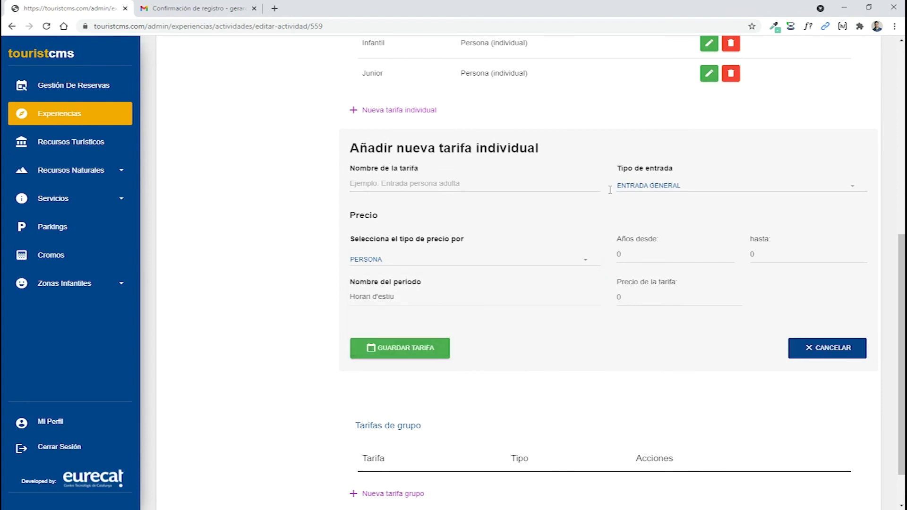
pyautogui.click(661, 189)
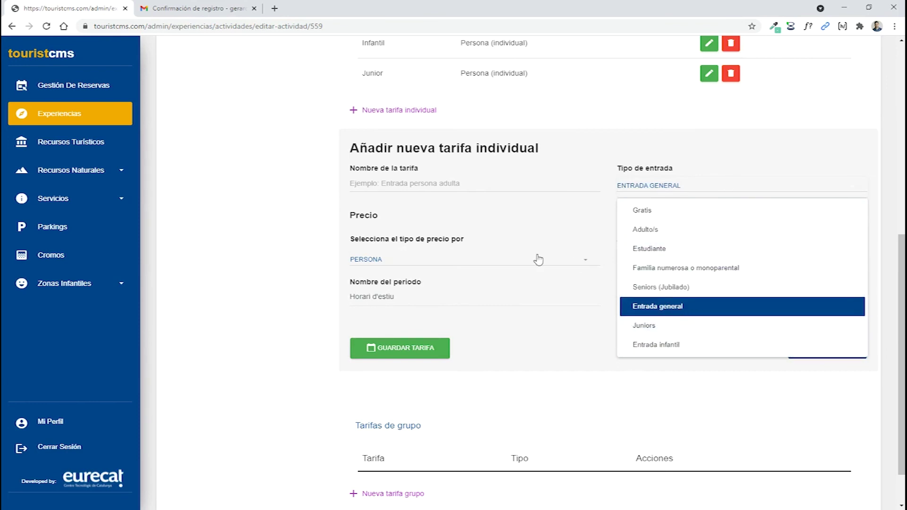
# - Try Plaza and then Duración as the new individual rate's price type
pyautogui.click(457, 263)
pyautogui.click(406, 304)
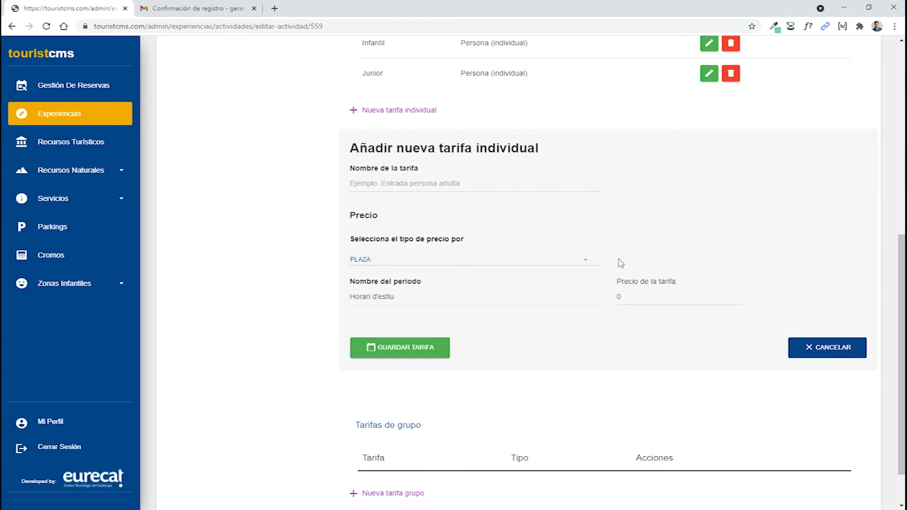
pyautogui.click(480, 260)
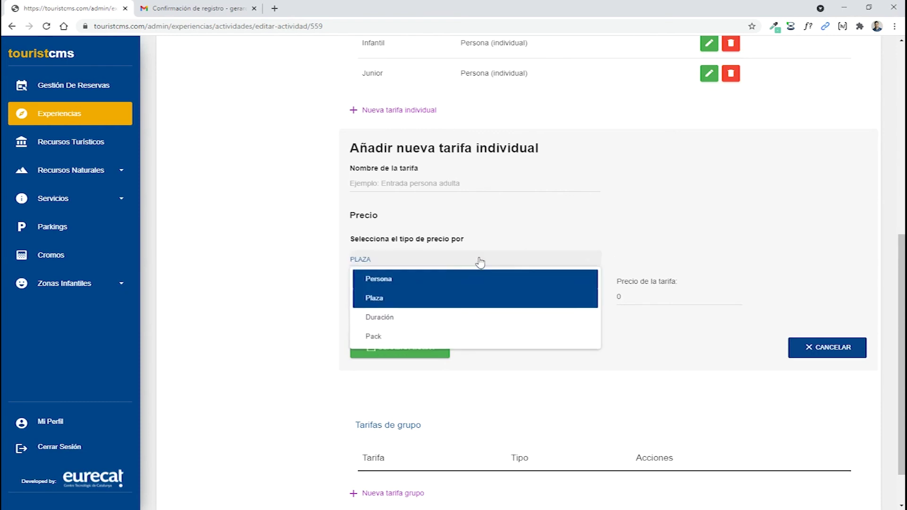
pyautogui.click(411, 327)
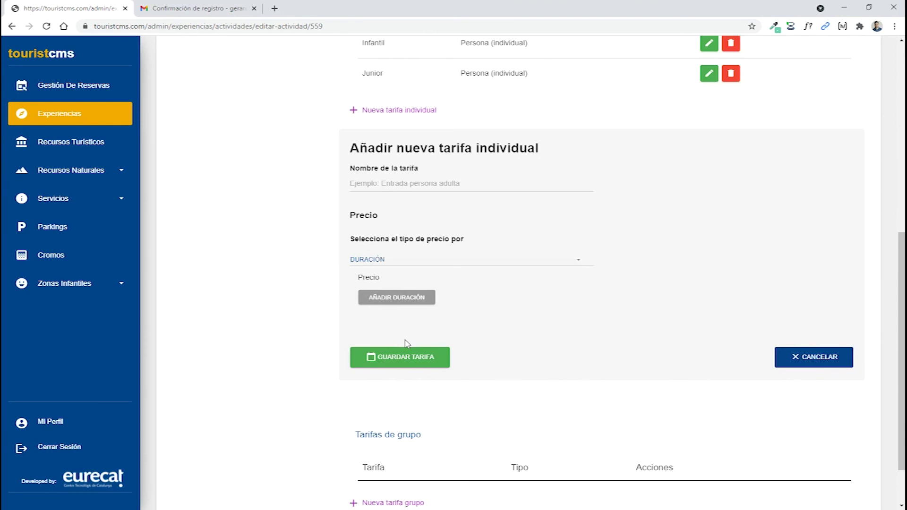
# - Add a duration to the rate, trying 1 minute first and then setting it to 2 hours
pyautogui.click(403, 302)
pyautogui.click(405, 316)
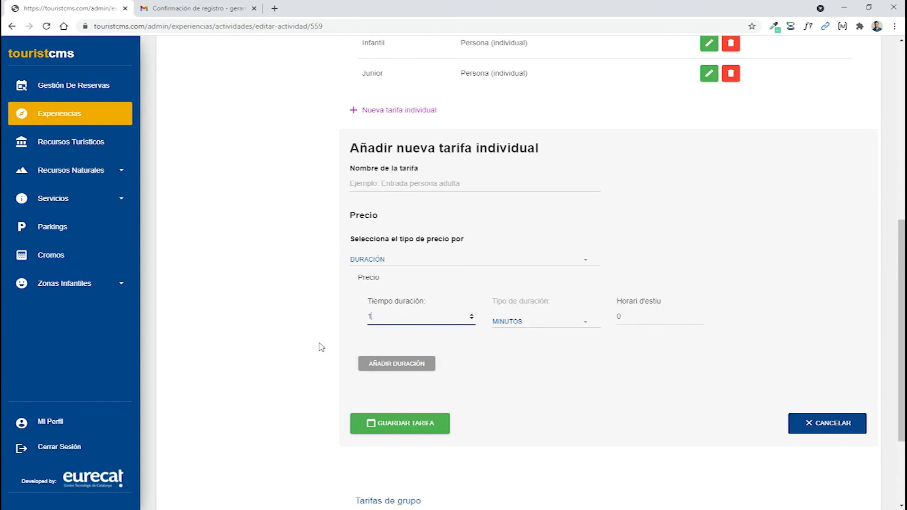
pyautogui.click(542, 324)
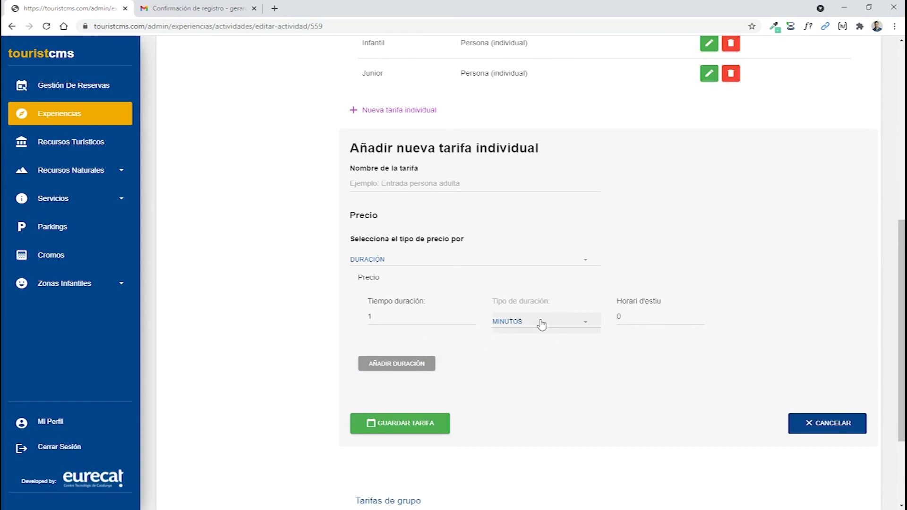
pyautogui.click(383, 317)
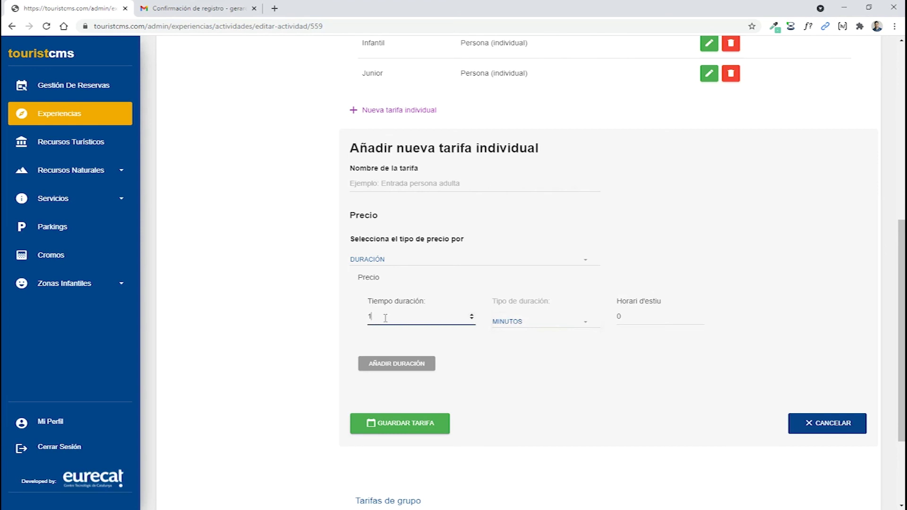
pyautogui.moveTo(408, 321); pyautogui.dragTo(330, 323)
pyautogui.press('BackSpace')
pyautogui.click(548, 323)
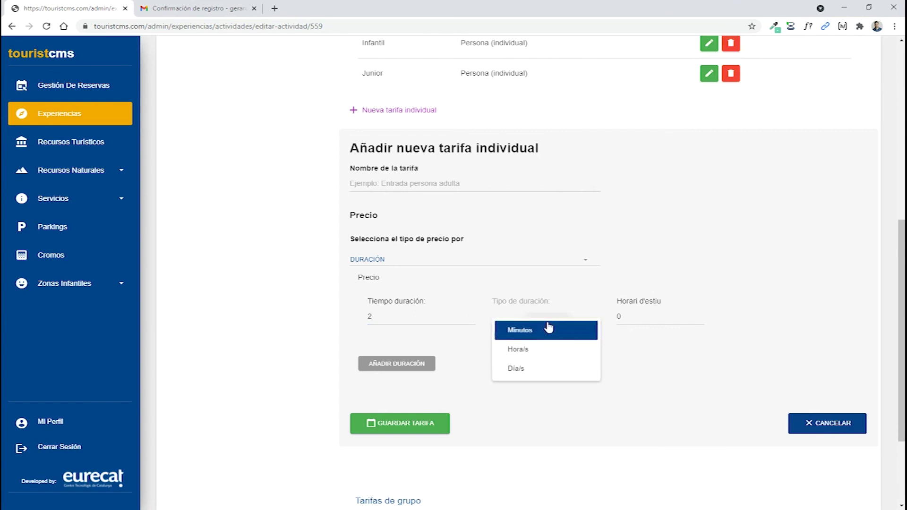
pyautogui.click(542, 366)
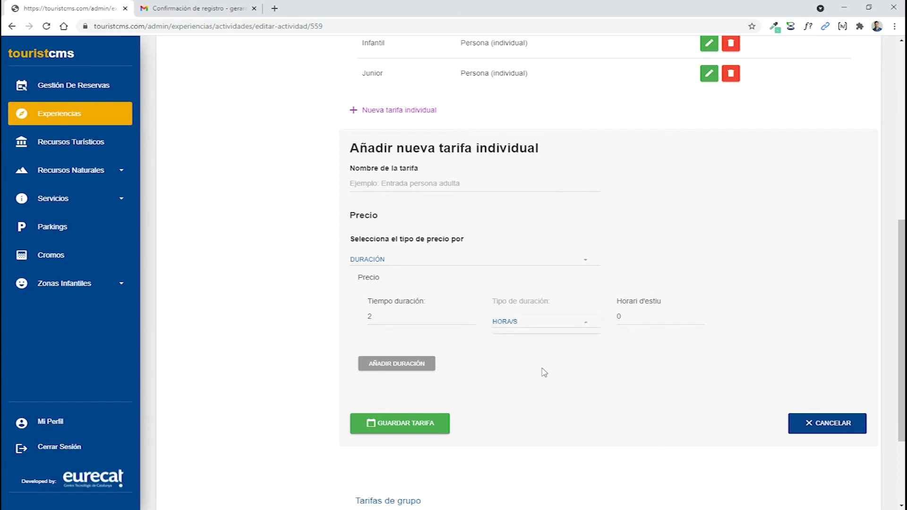
# - Switch the duration unit to Minutos and set the time to 30, after trying 60
pyautogui.click(524, 322)
pyautogui.click(515, 320)
pyautogui.click(526, 324)
pyautogui.click(532, 348)
pyautogui.moveTo(395, 317); pyautogui.dragTo(281, 320)
pyautogui.write('60')
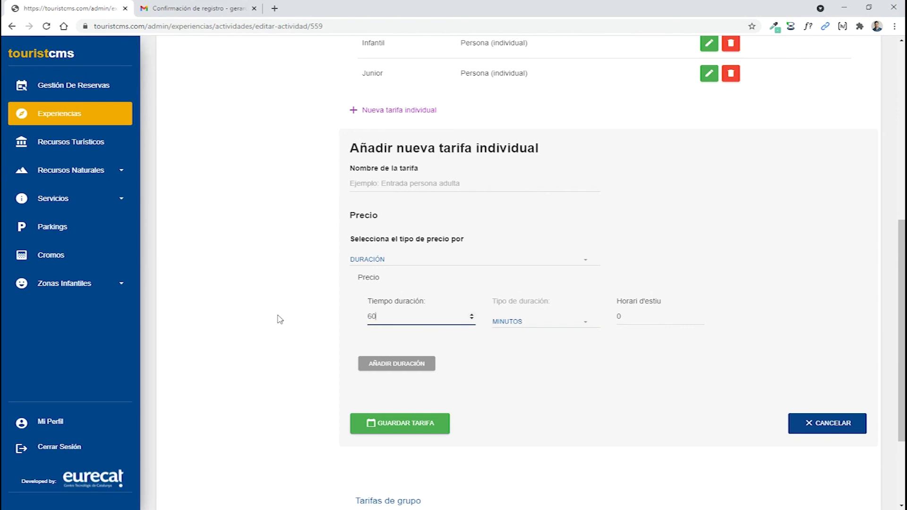
pyautogui.press('BackSpace')
pyautogui.press('BackSpace')
pyautogui.write('30')
# - Switch the new rate's price type to Pack and add a package option "Visita guiada" priced at 5
pyautogui.click(393, 260)
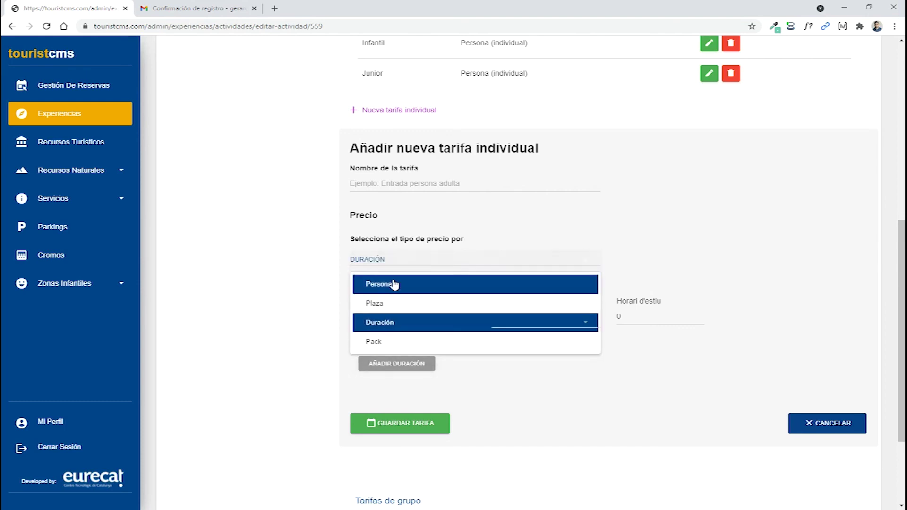
pyautogui.click(387, 343)
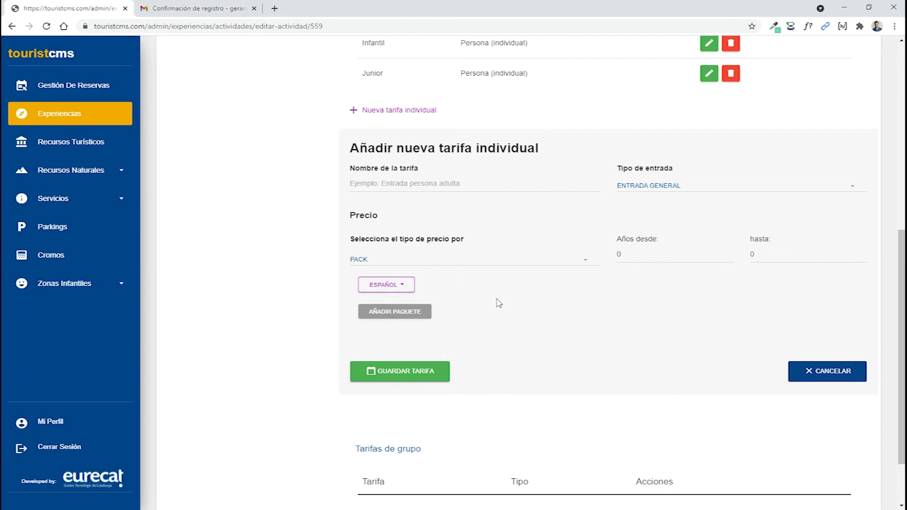
pyautogui.click(406, 313)
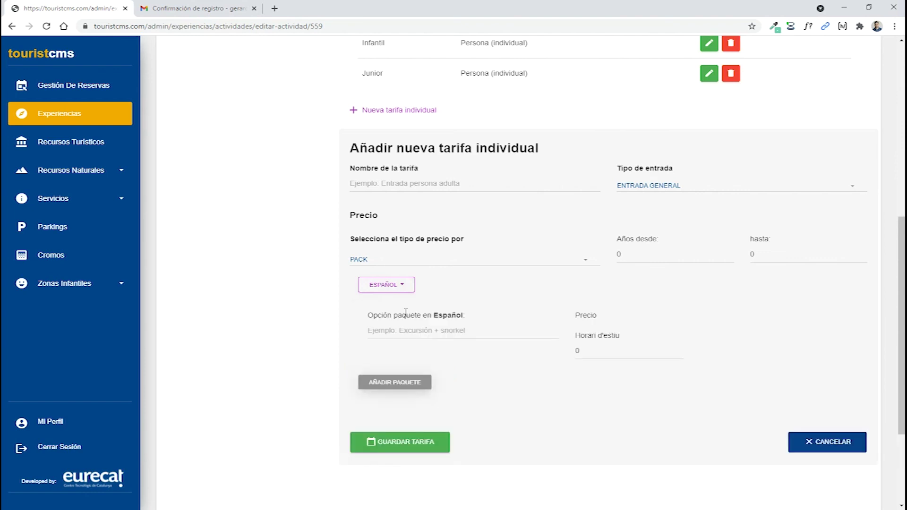
pyautogui.click(406, 332)
pyautogui.write('Visita')
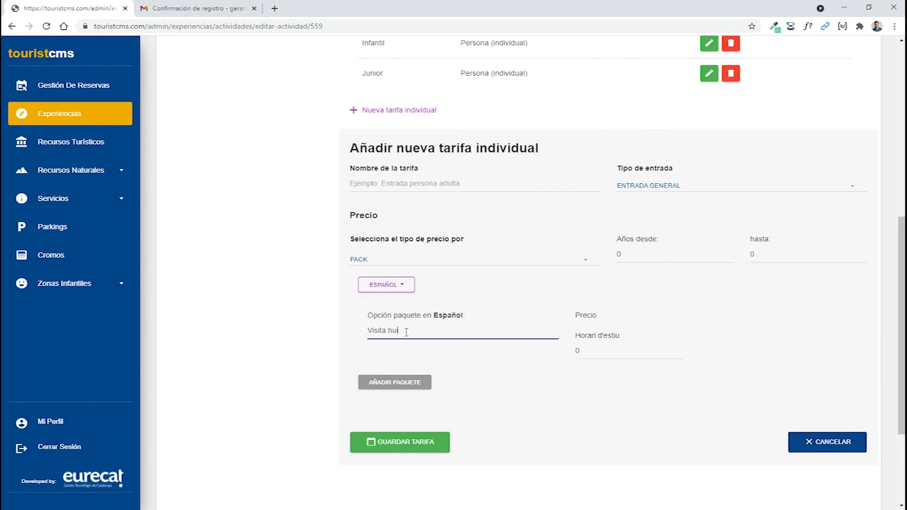
pyautogui.write(' guiada')
pyautogui.press('Tab')
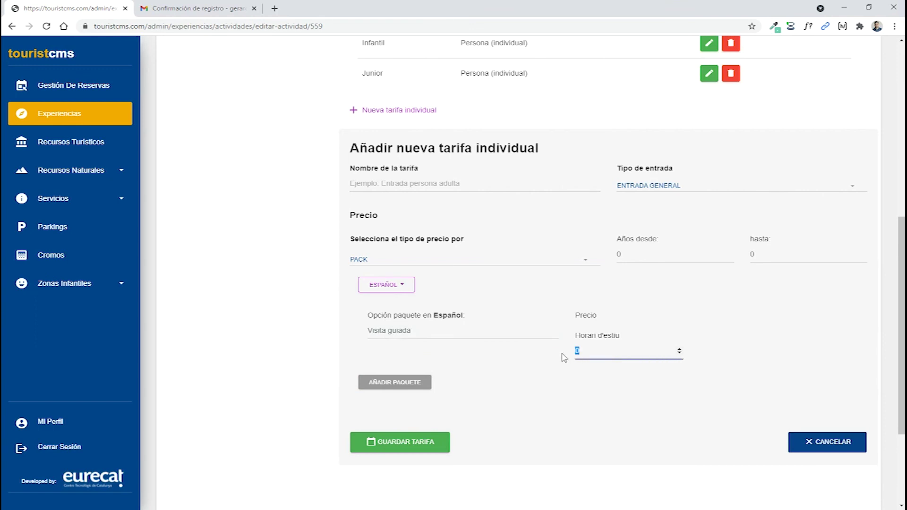
pyautogui.write('5')
pyautogui.click(594, 376)
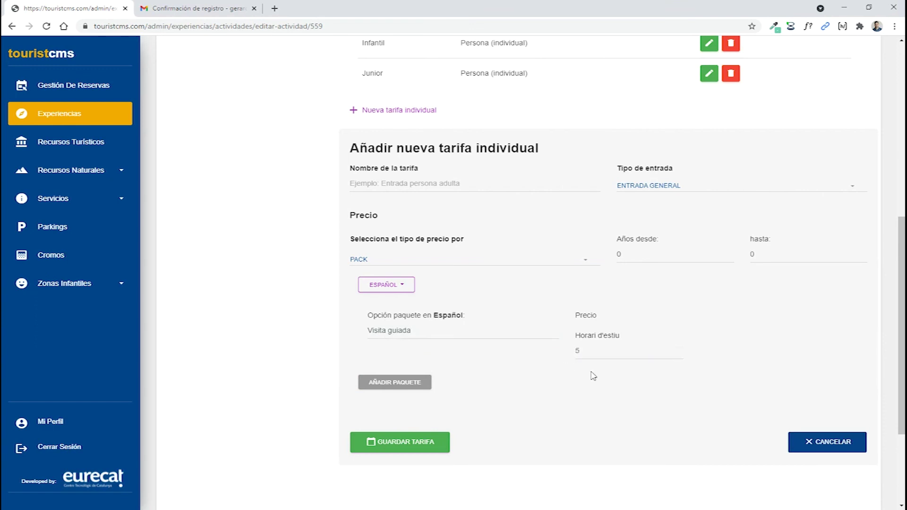
# - Add a second package option "Visita guiada + comida" priced at 25
pyautogui.click(403, 384)
pyautogui.click(419, 404)
pyautogui.write('Visi')
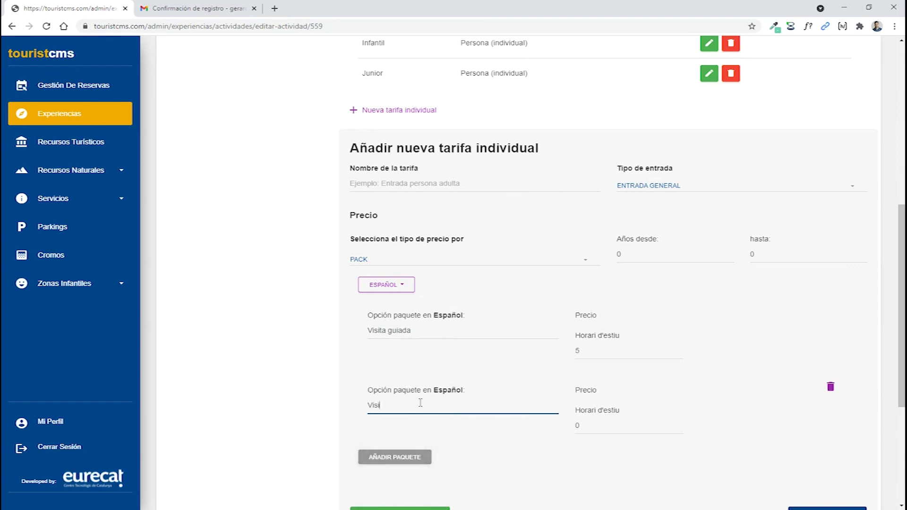
pyautogui.write('ta guiada + comida')
pyautogui.press('Tab')
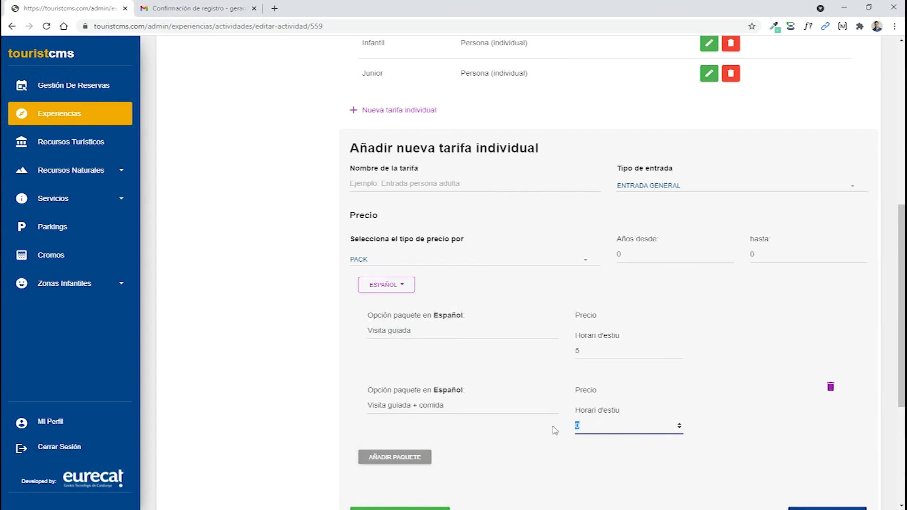
pyautogui.write('25')
# - Add a third package option "Visita guiada + comida + obsequio" priced at 30
pyautogui.click(383, 458)
pyautogui.scroll(-1, 397, 439)
pyautogui.scroll(-2, 397, 438)
pyautogui.click(428, 330)
pyautogui.write('Vi')
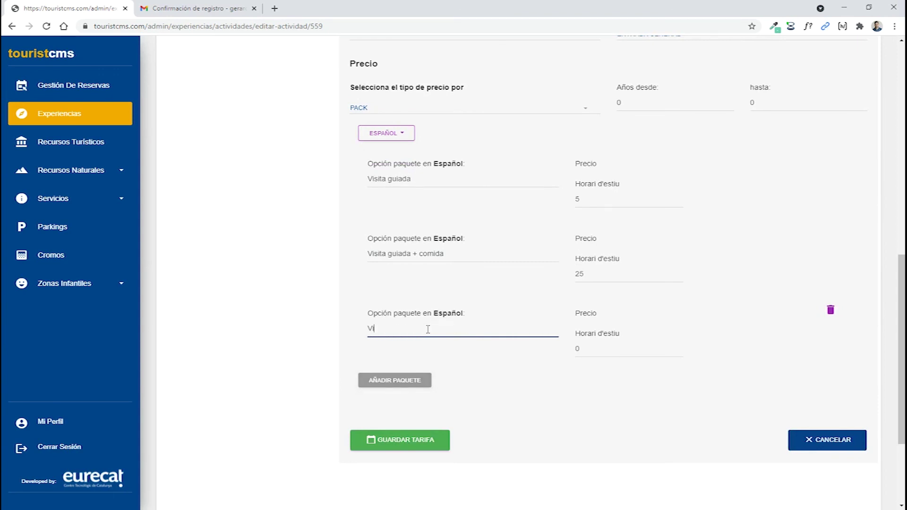
pyautogui.write('sita guiada + comida + obsequi')
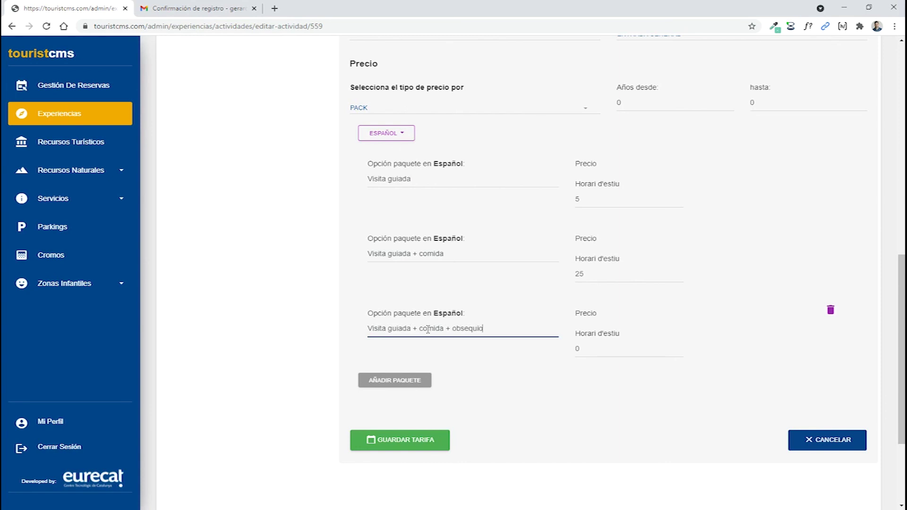
pyautogui.write('o')
pyautogui.press('Tab')
pyautogui.write('30')
pyautogui.click(537, 353)
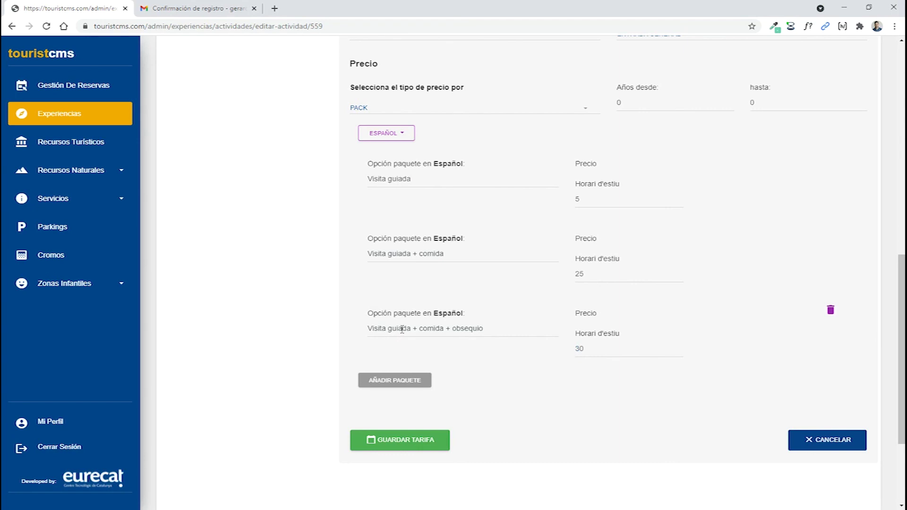
# - Set the new rate's price type back to Persona and its entry type to Adulto/s
pyautogui.scroll(3, 452, 334)
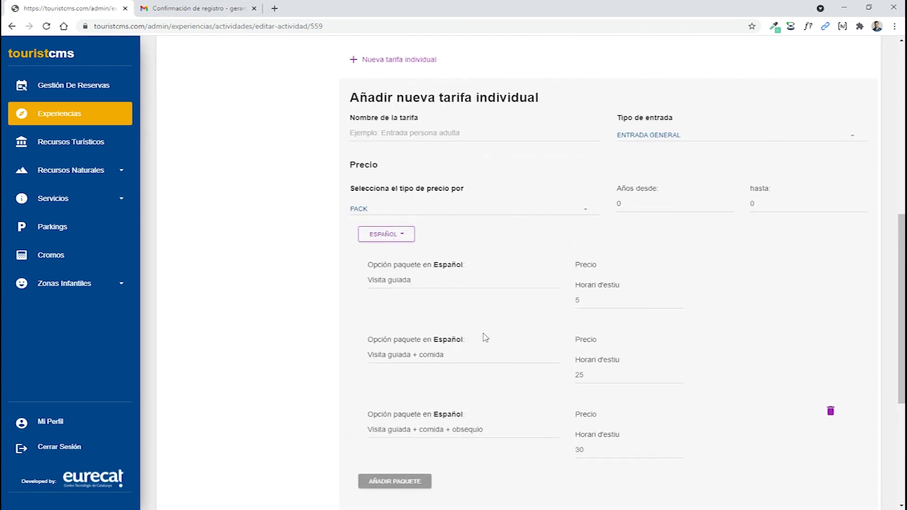
pyautogui.click(385, 209)
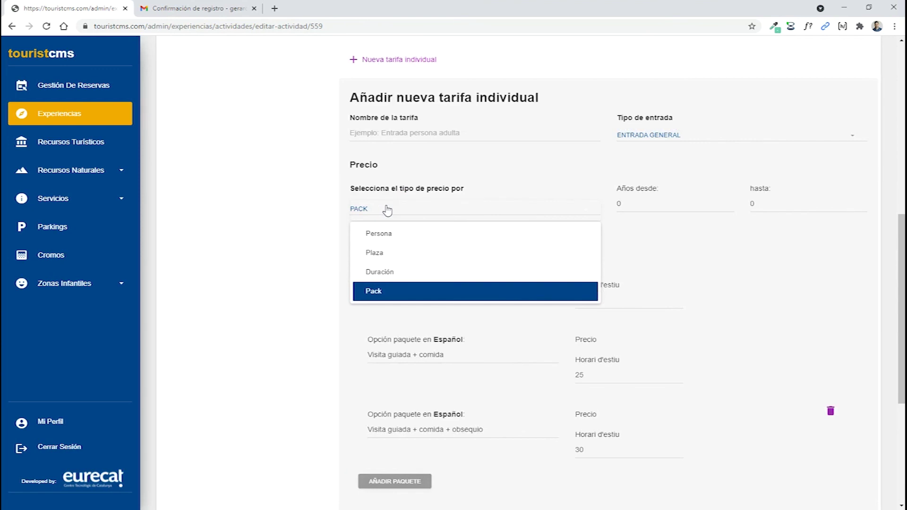
pyautogui.click(388, 236)
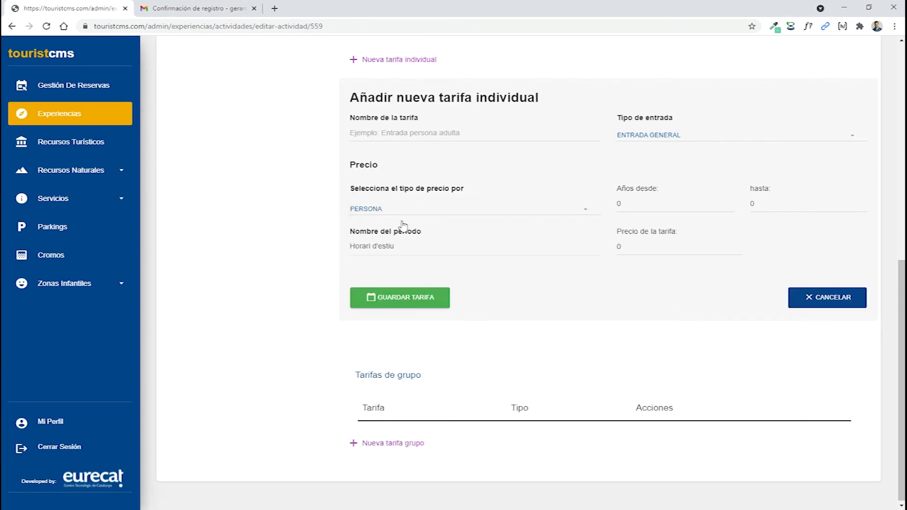
pyautogui.click(662, 140)
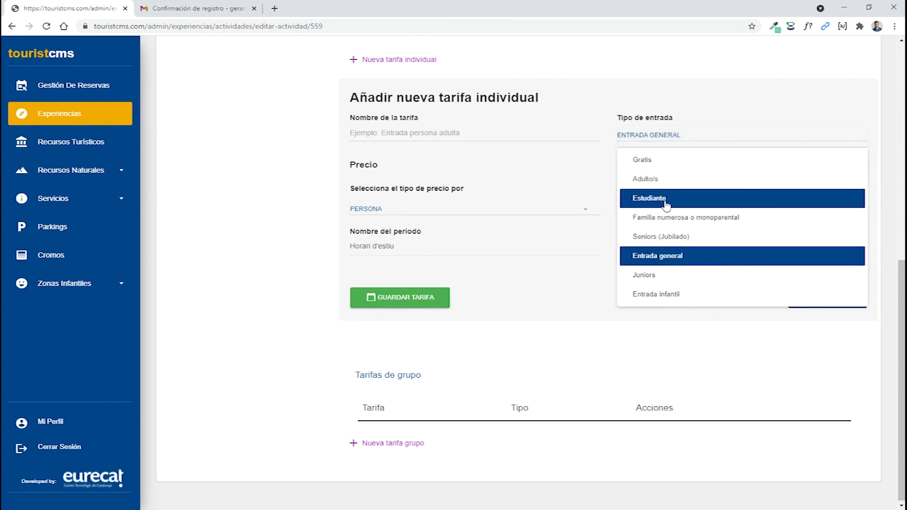
pyautogui.click(671, 182)
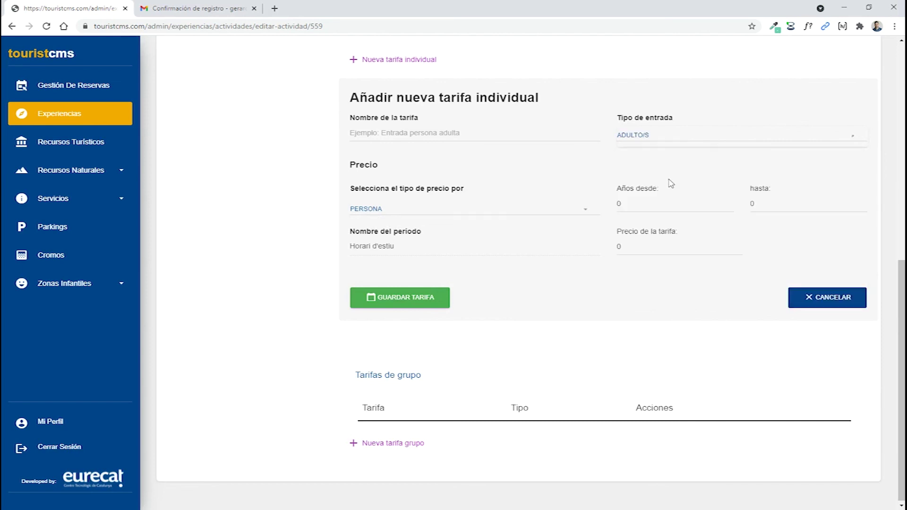
pyautogui.click(654, 141)
pyautogui.click(732, 105)
# - Set the new rate's age range from 18 to 99 and its price to 10
pyautogui.moveTo(657, 203); pyautogui.dragTo(593, 204)
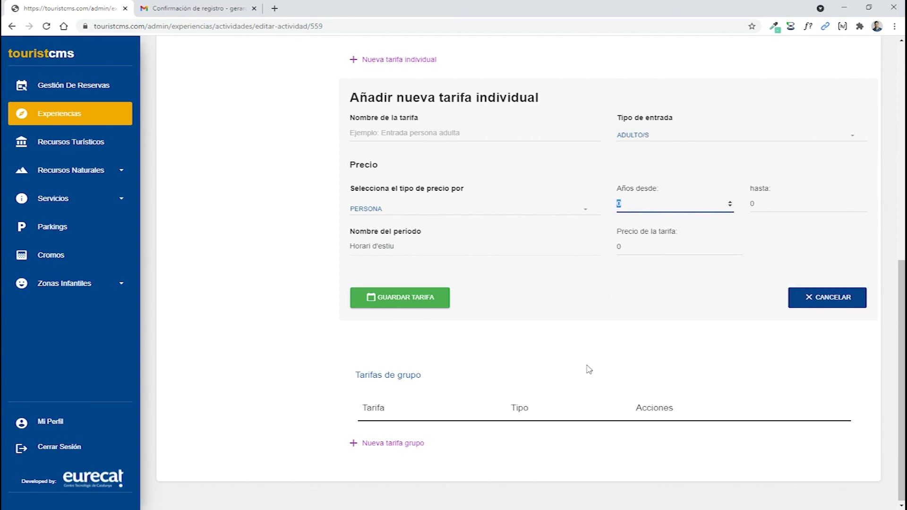
pyautogui.write('18')
pyautogui.press('Tab')
pyautogui.write('9')
pyautogui.press('Tab')
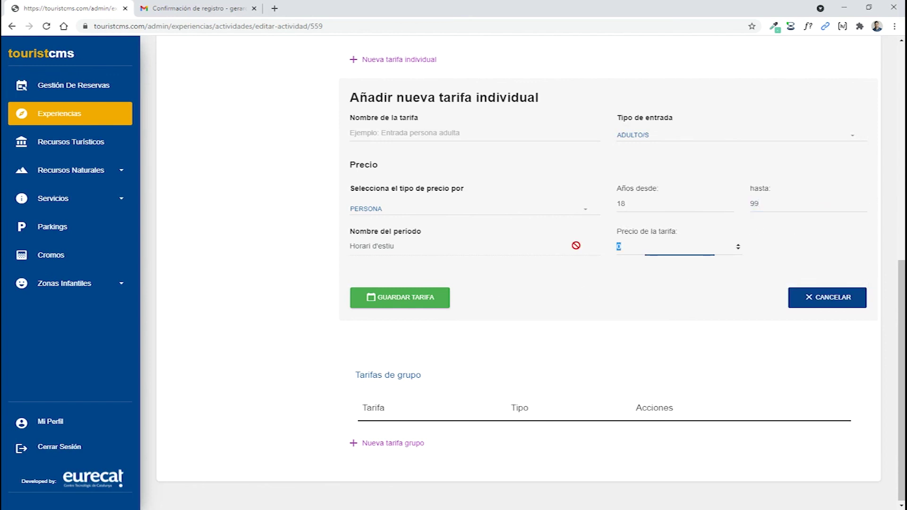
pyautogui.write('10')
pyautogui.click(633, 314)
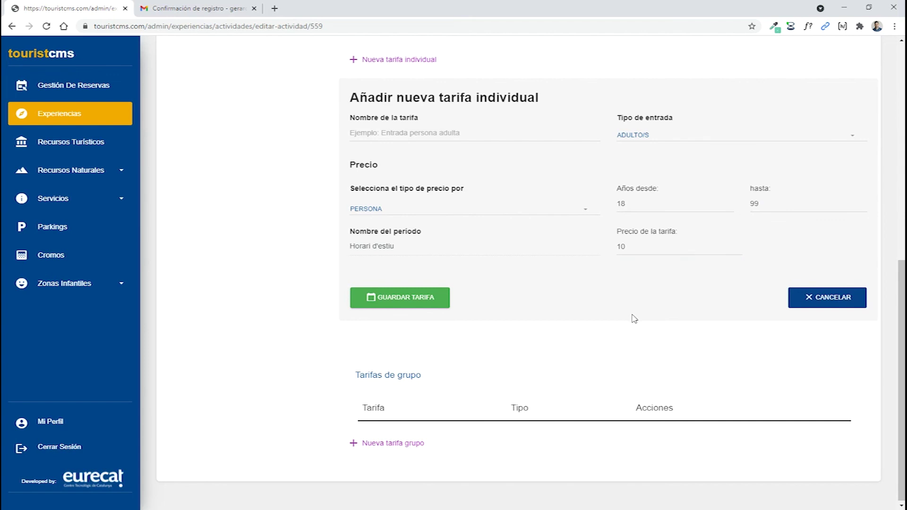
# - Try to save the individual rate, name it "Adultos", and discard it
pyautogui.click(415, 306)
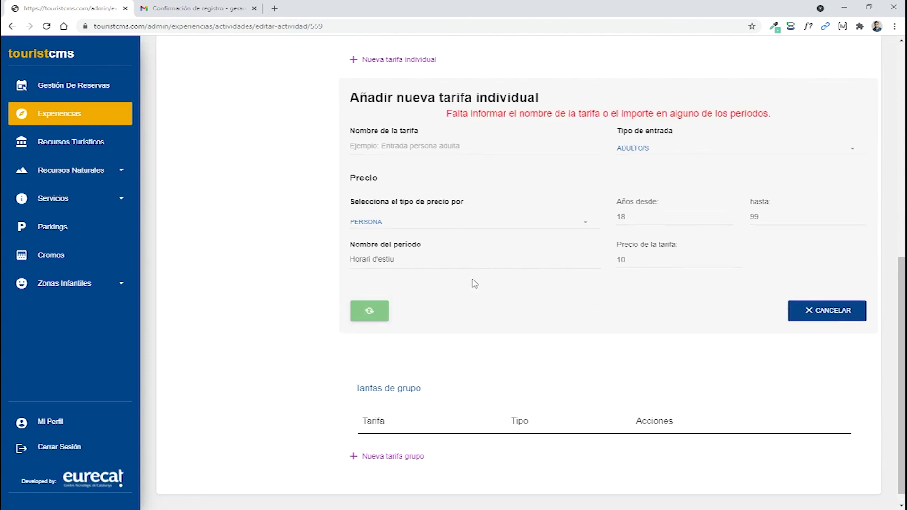
pyautogui.click(424, 145)
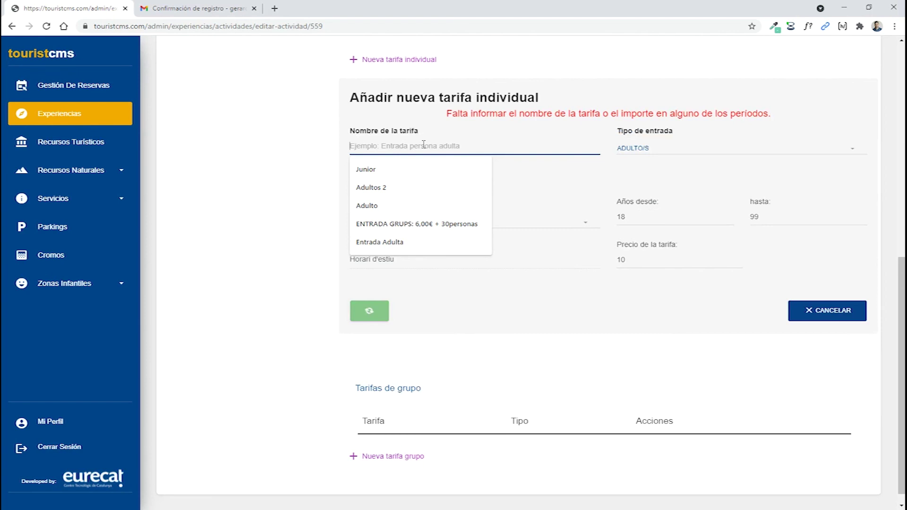
pyautogui.write('Adultos')
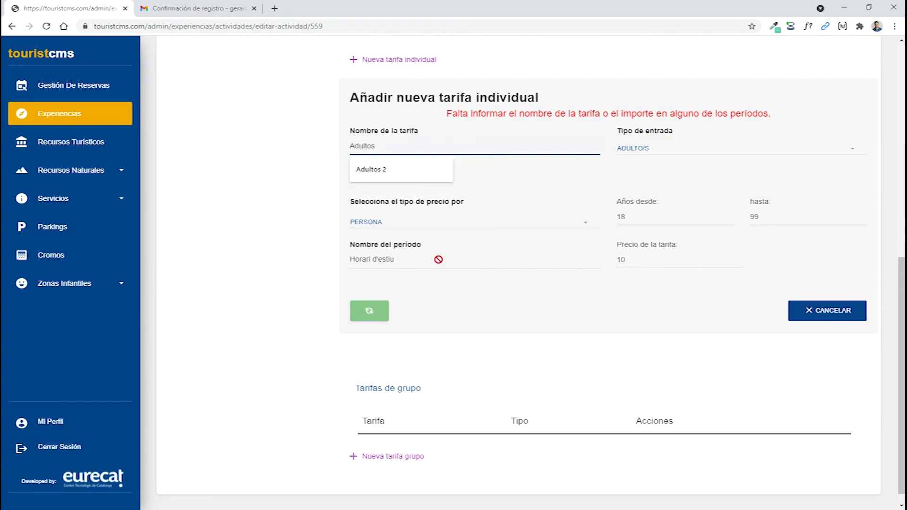
pyautogui.click(449, 305)
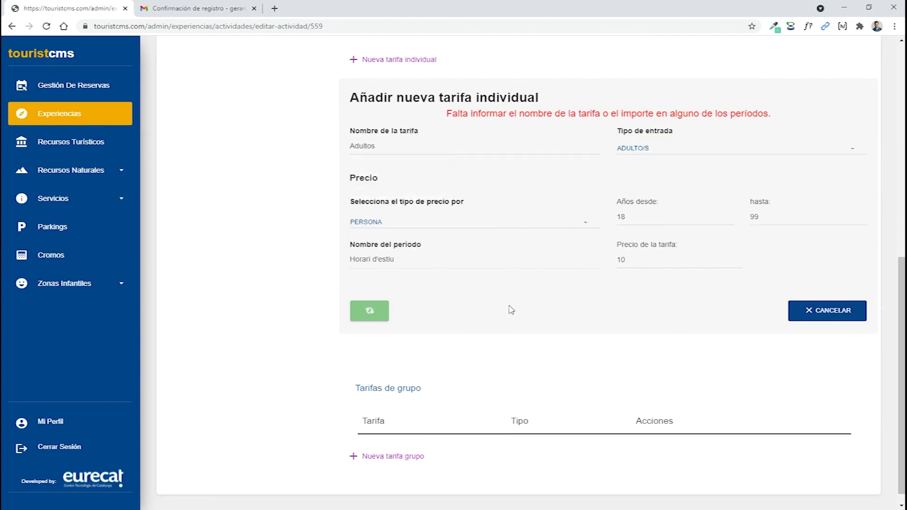
pyautogui.click(801, 319)
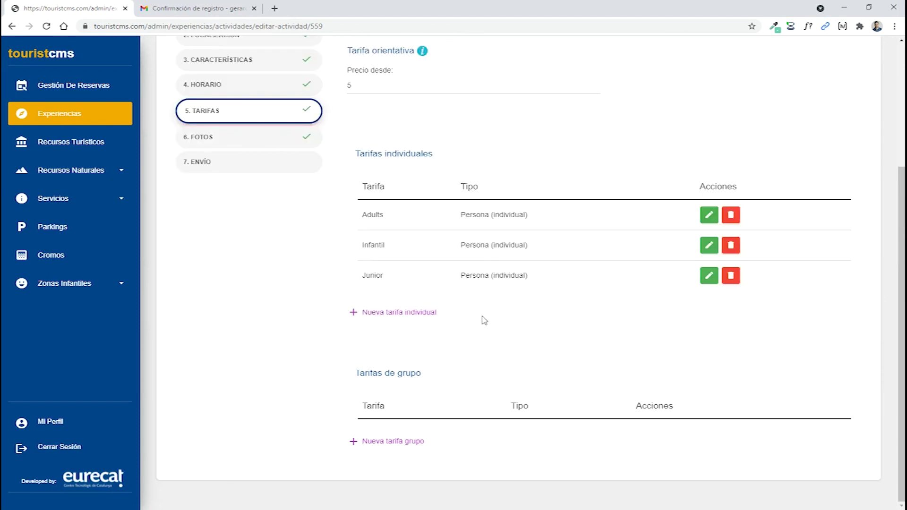
pyautogui.click(405, 314)
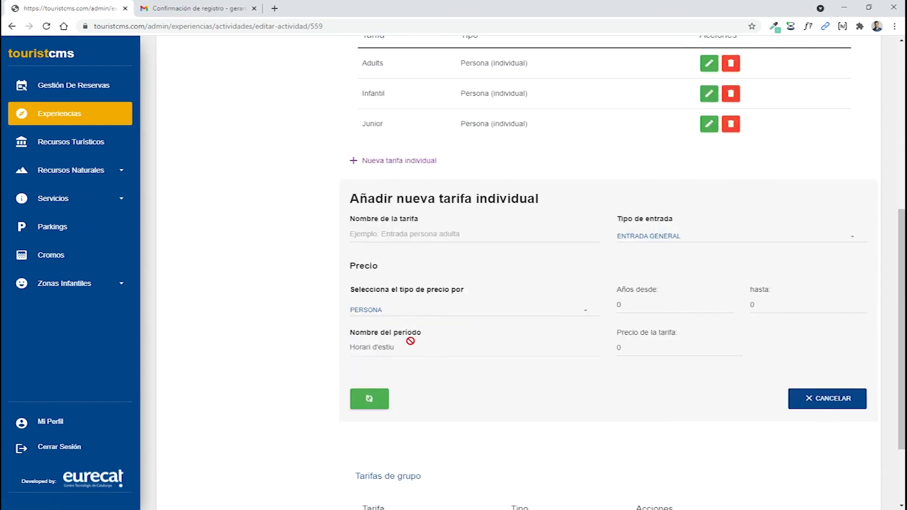
pyautogui.scroll(2, 403, 346)
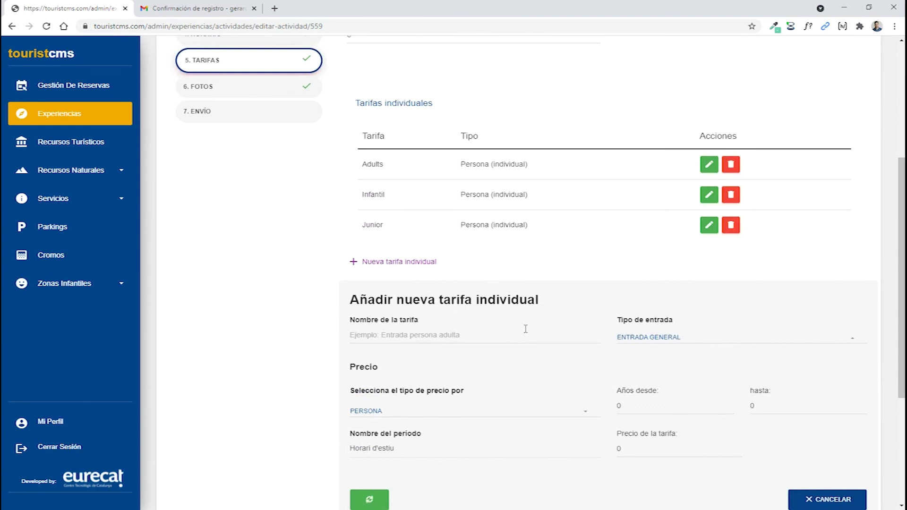
pyautogui.click(822, 496)
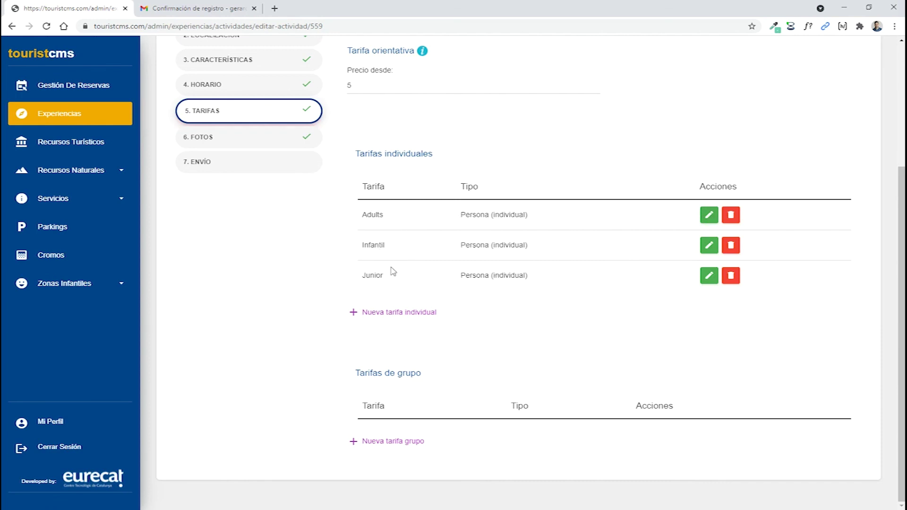
# - Examine the entry type, age range and price of the existing Infantil and Junior individual rates
pyautogui.click(708, 246)
pyautogui.scroll(-2, 593, 291)
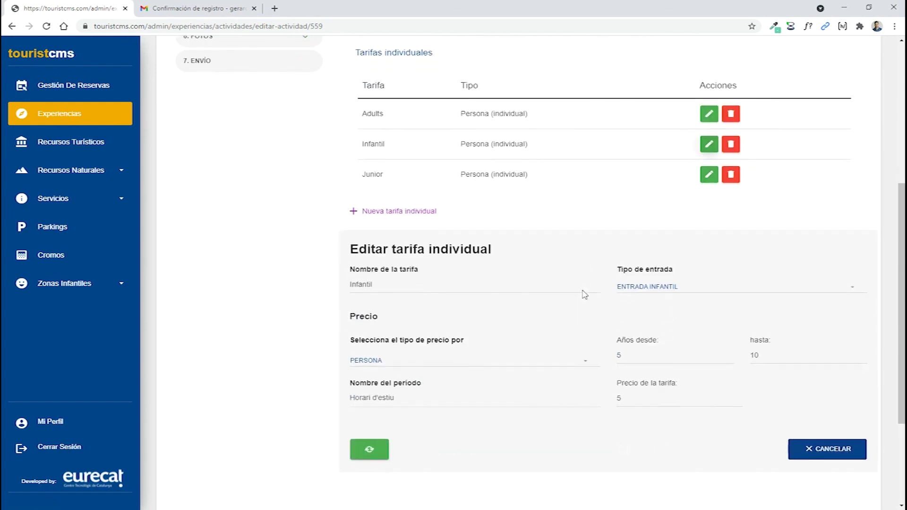
pyautogui.scroll(1, 569, 308)
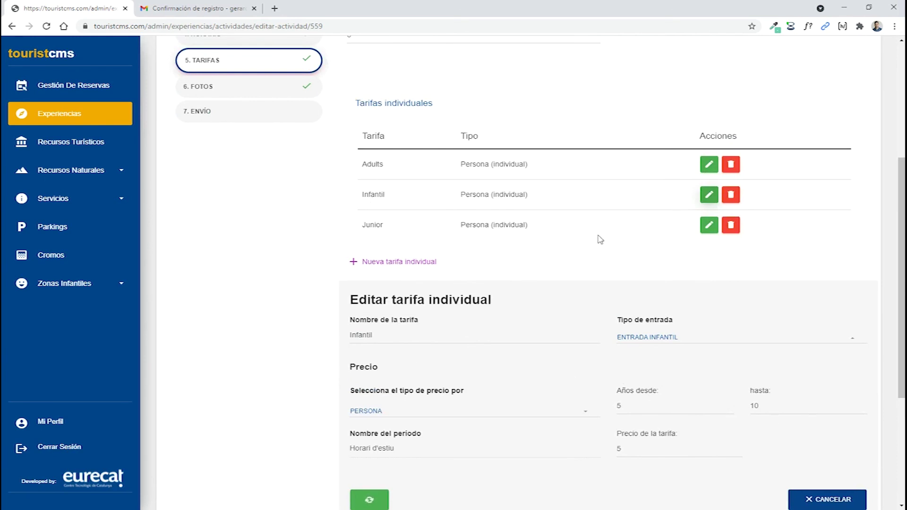
pyautogui.click(709, 225)
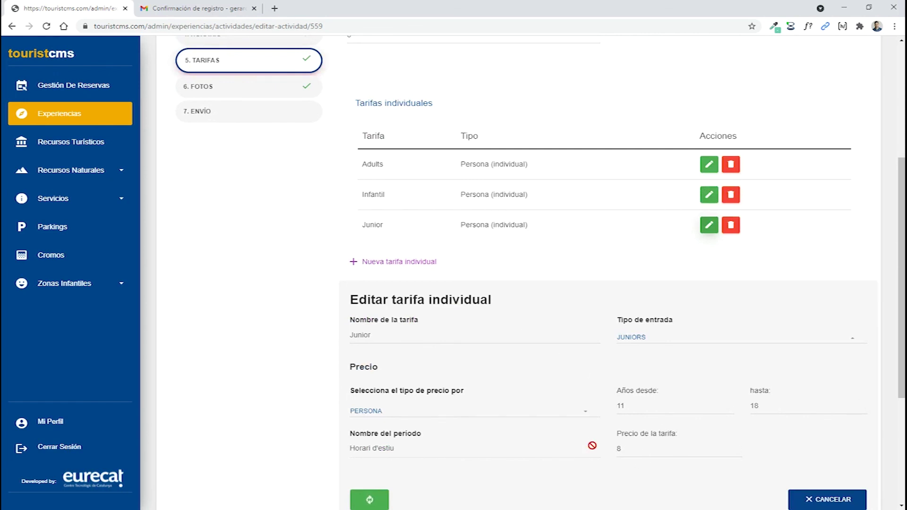
pyautogui.scroll(-4, 563, 314)
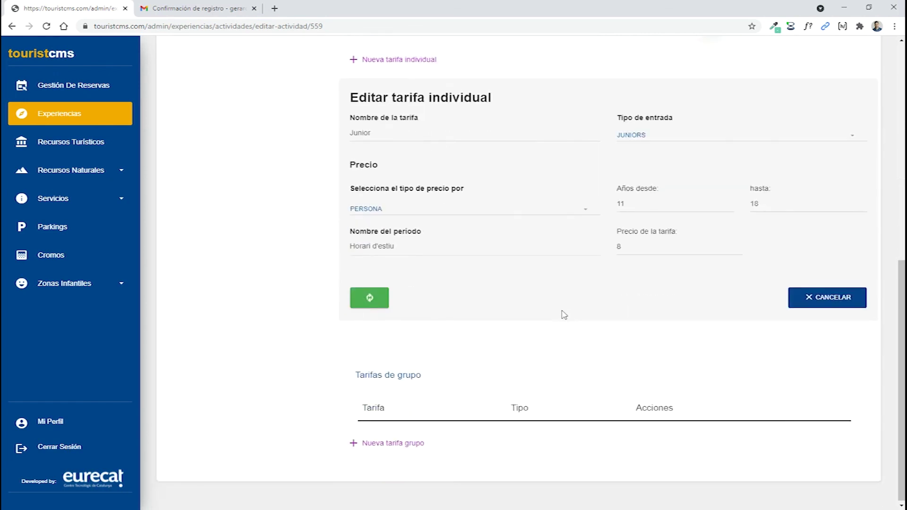
pyautogui.scroll(6, 282, 236)
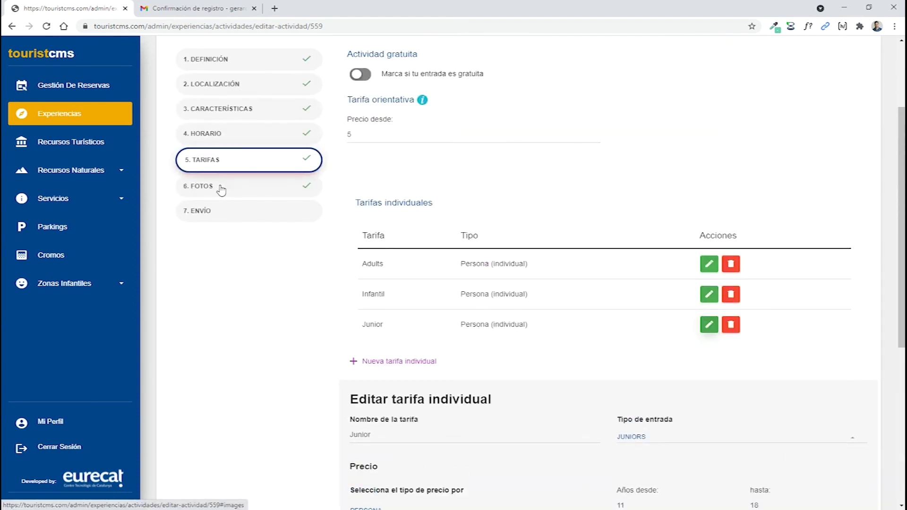
pyautogui.scroll(2, 221, 190)
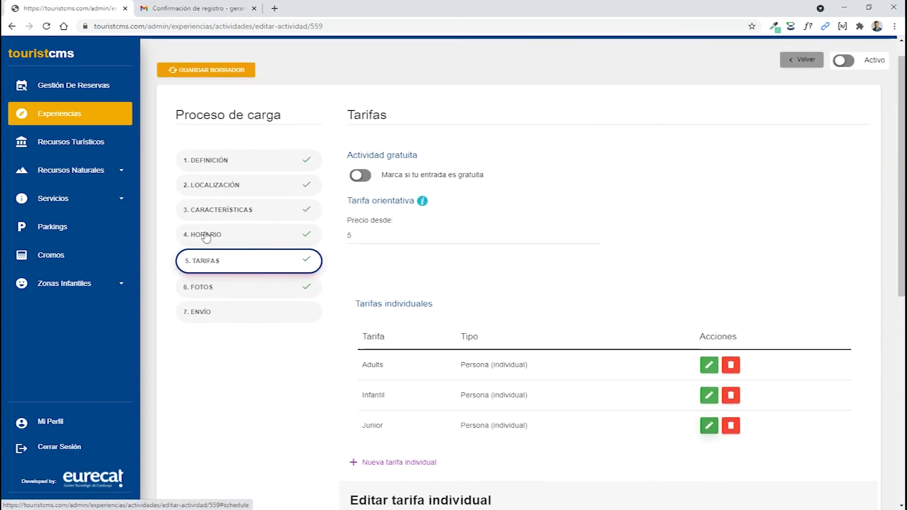
# - Review the Fotos section, look at the file selection for adding photos without uploading any, and open the Envío section
pyautogui.click(212, 292)
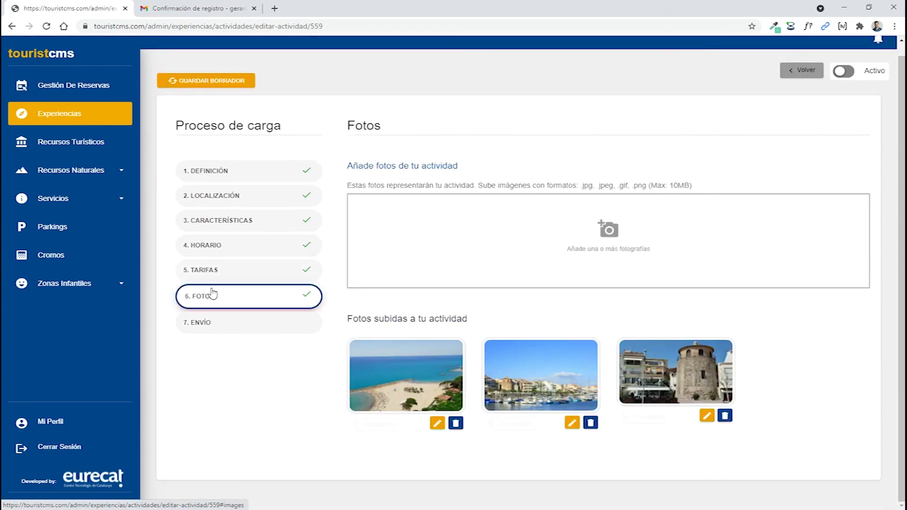
pyautogui.click(596, 243)
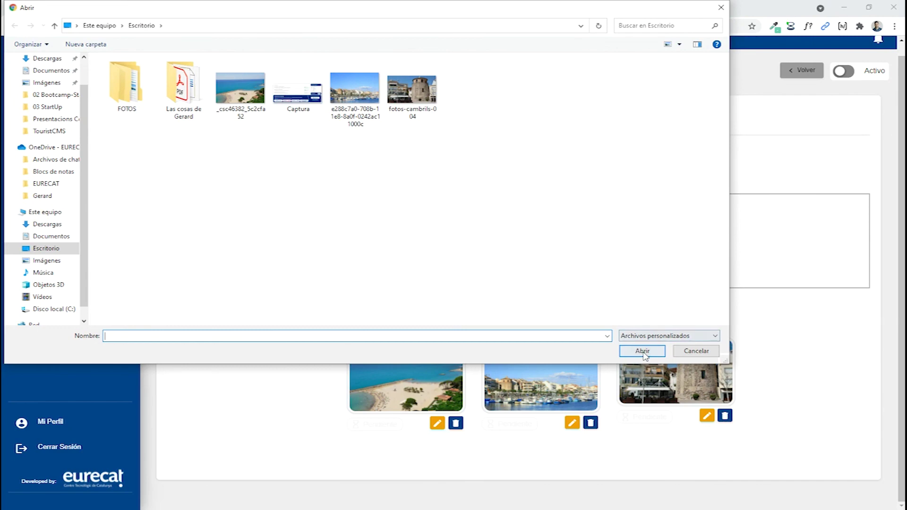
pyautogui.click(694, 352)
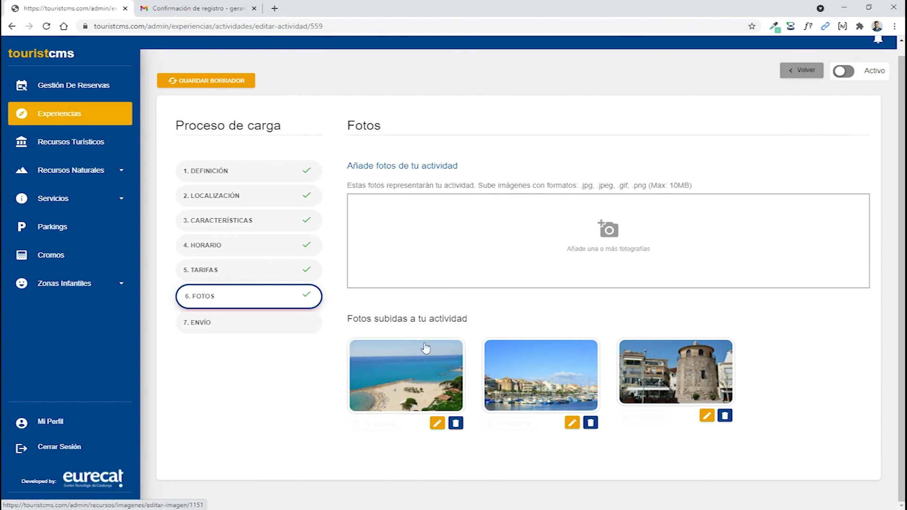
pyautogui.click(199, 326)
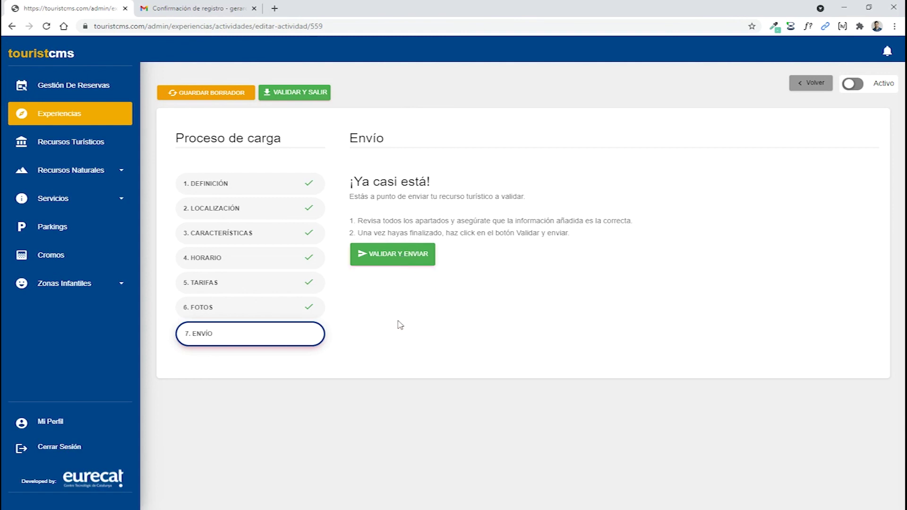
# - Return to the activities list and try to turn on the visibility of Visita guiada, dismissing the notice
pyautogui.click(65, 113)
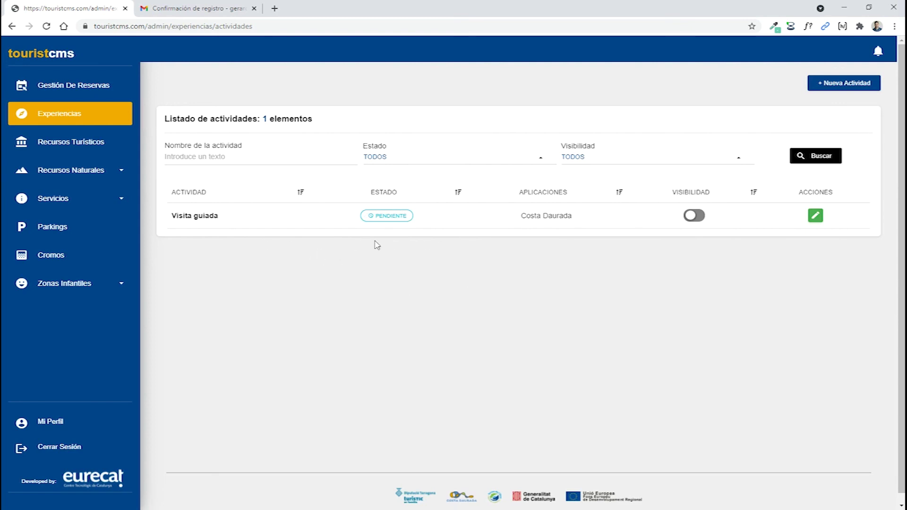
pyautogui.click(693, 219)
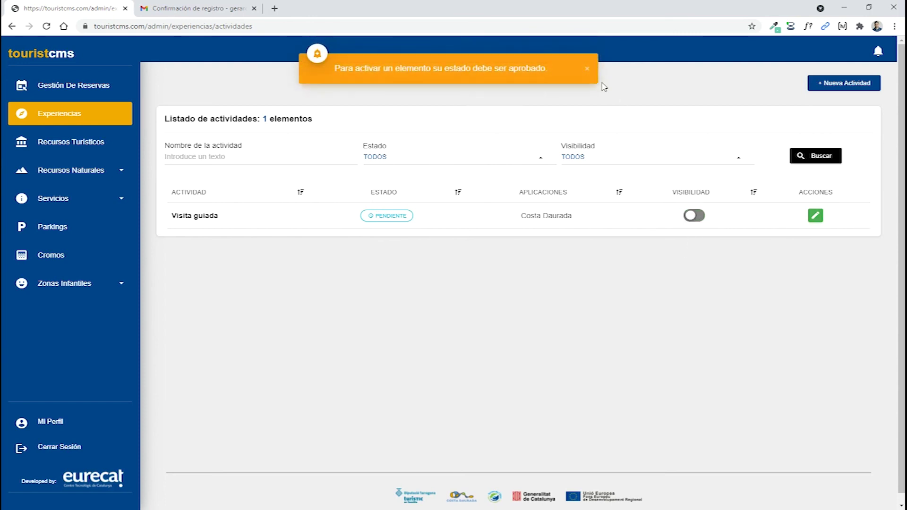
pyautogui.click(588, 69)
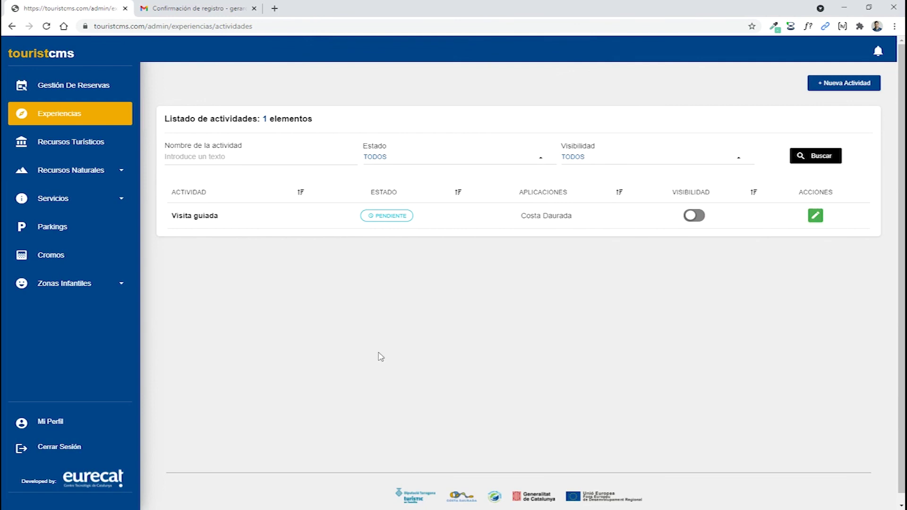